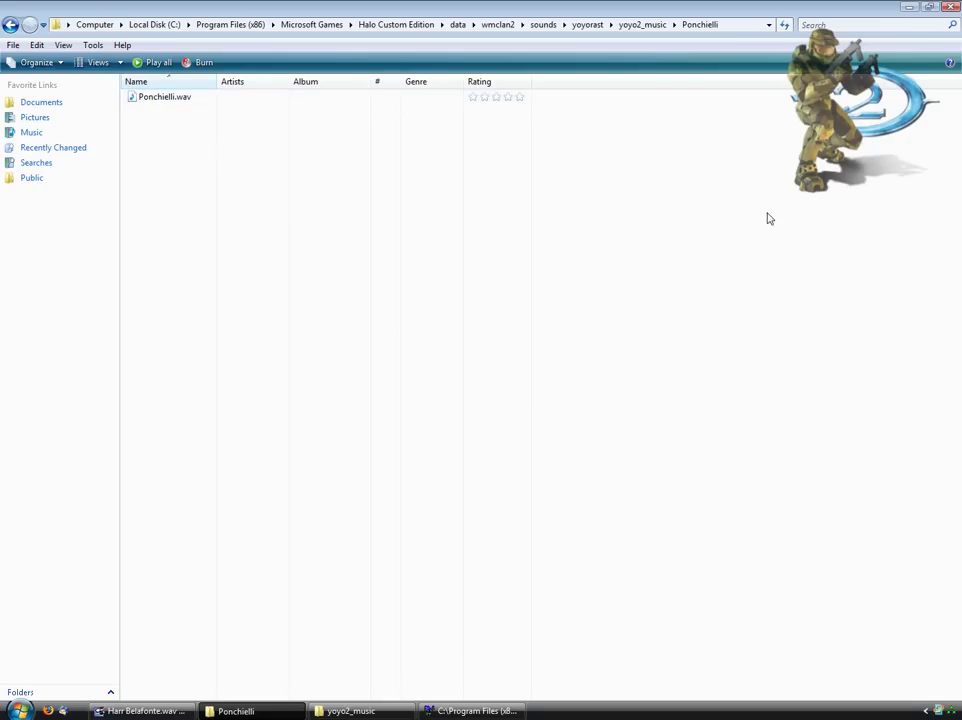
Open Ponchielli.wav from the wmclan2\sounds\yoyorast\yoyo2_music\Ponchielli data folder in Adobe Audition.
{"action": "left_click", "coordinate": [736, 27]}
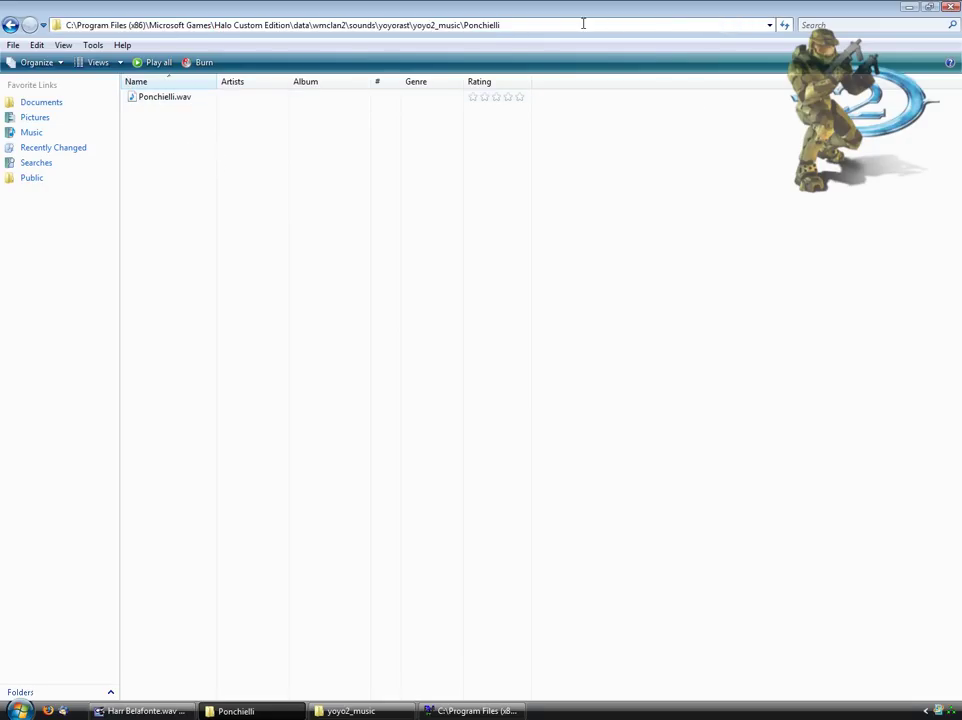
{"action": "left_click_drag", "start_coordinate": [584, 26], "coordinate": [311, 3]}
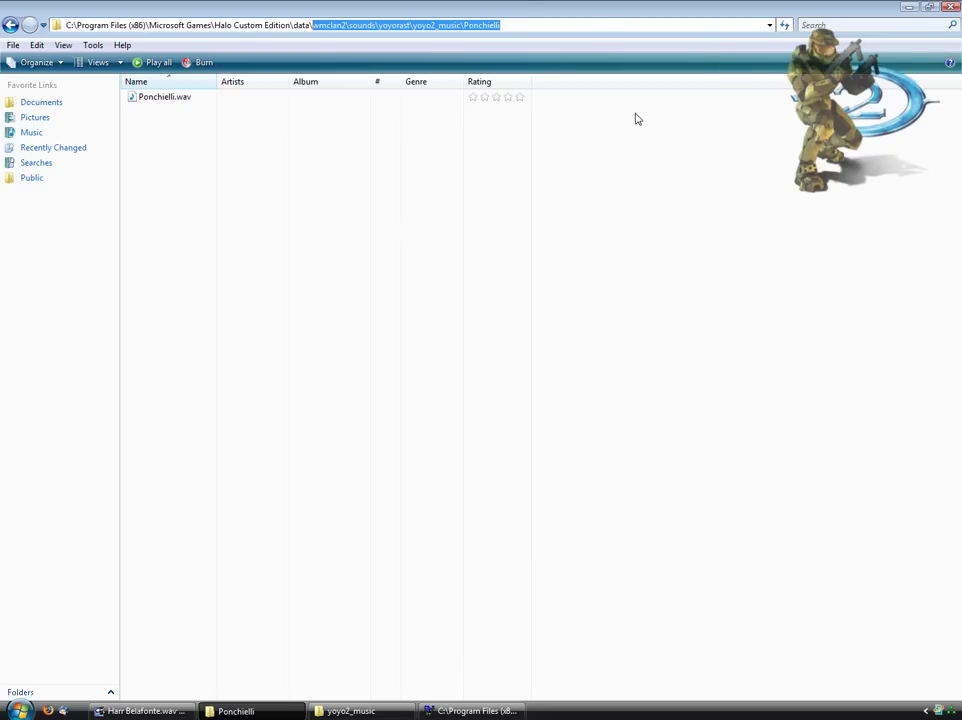
{"action": "left_click", "coordinate": [141, 185]}
{"action": "left_click_drag", "start_coordinate": [155, 97], "coordinate": [290, 490]}
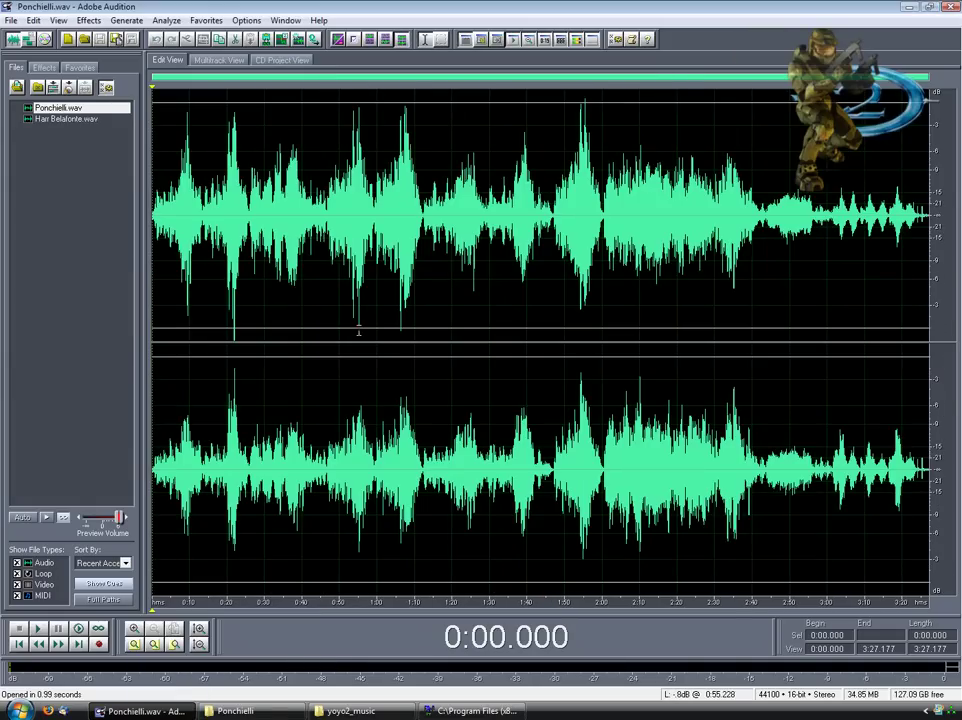
Convert the entire Ponchielli waveform's sample type to 44100 Hz, mono, 16-bit.
{"action": "left_click", "coordinate": [32, 20]}
{"action": "left_click", "coordinate": [64, 6]}
{"action": "key", "text": "ctrl+a"}
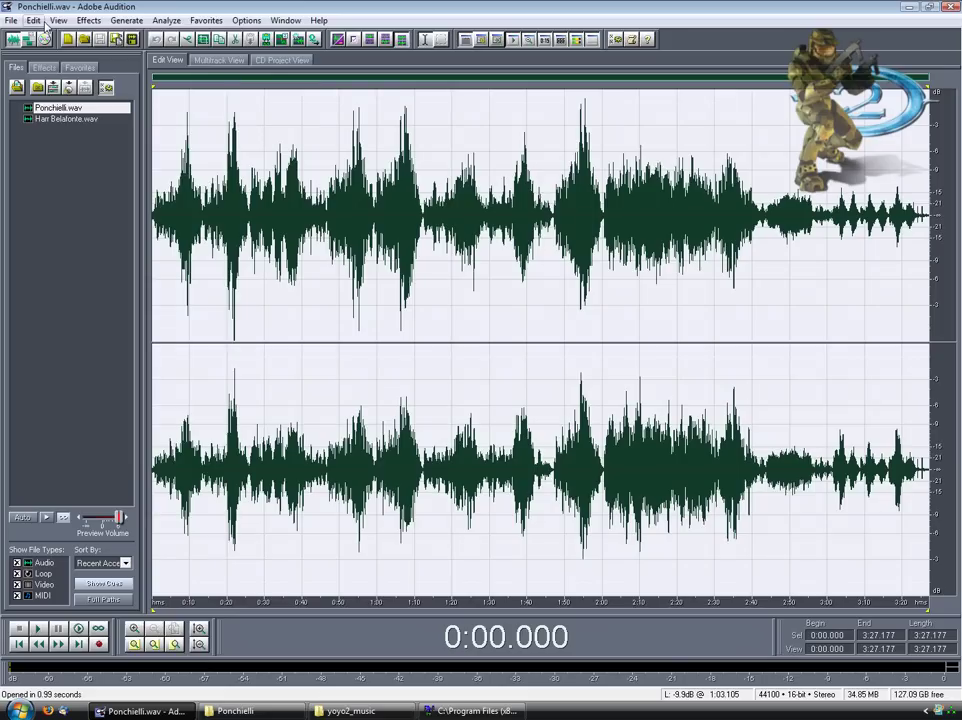
{"action": "left_click", "coordinate": [40, 22]}
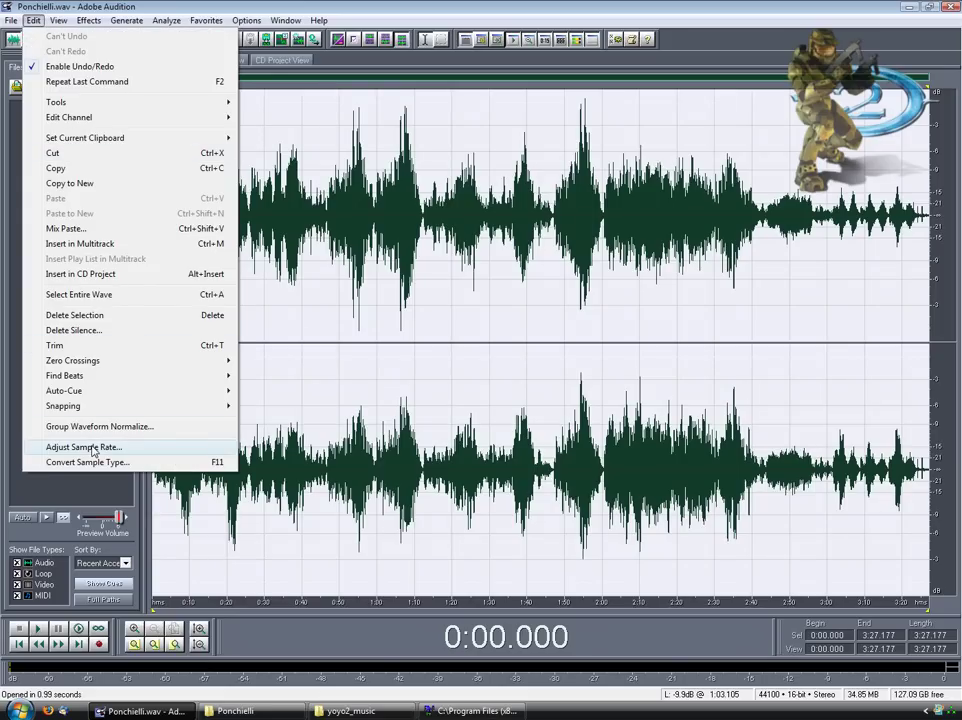
{"action": "left_click", "coordinate": [88, 463]}
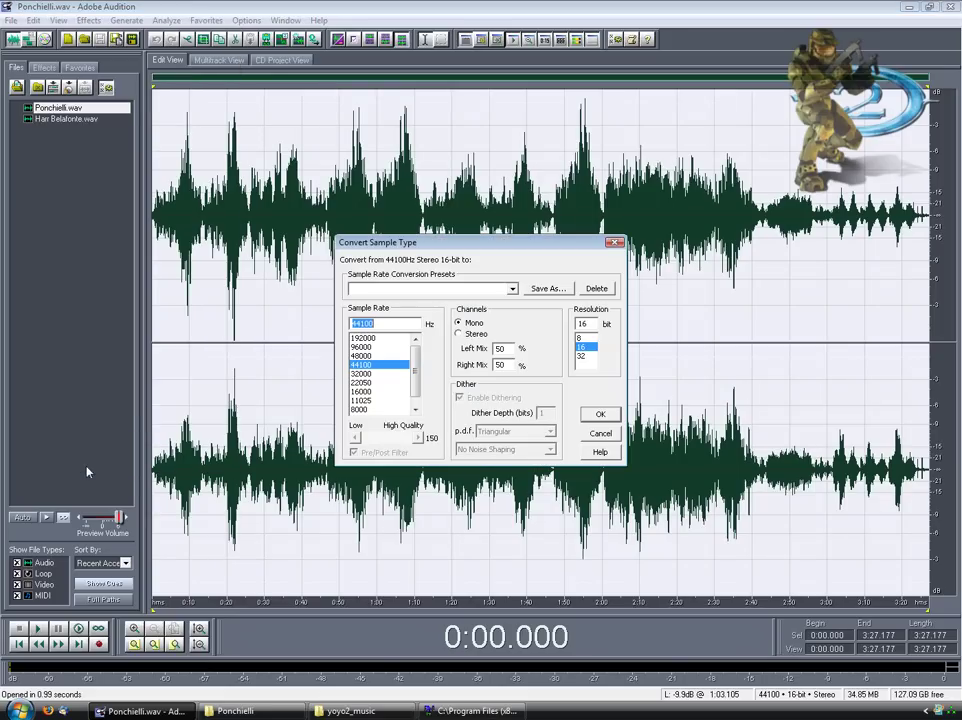
{"action": "left_click", "coordinate": [463, 288]}
{"action": "left_click", "coordinate": [463, 288]}
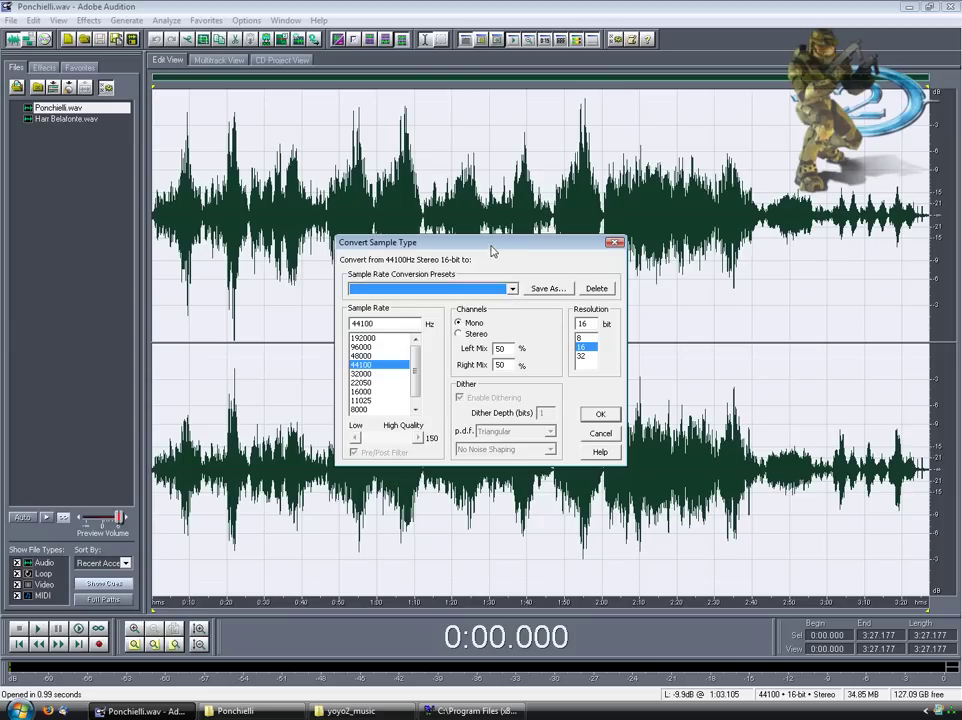
{"action": "left_click_drag", "start_coordinate": [491, 250], "coordinate": [481, 177]}
{"action": "left_click", "coordinate": [370, 293]}
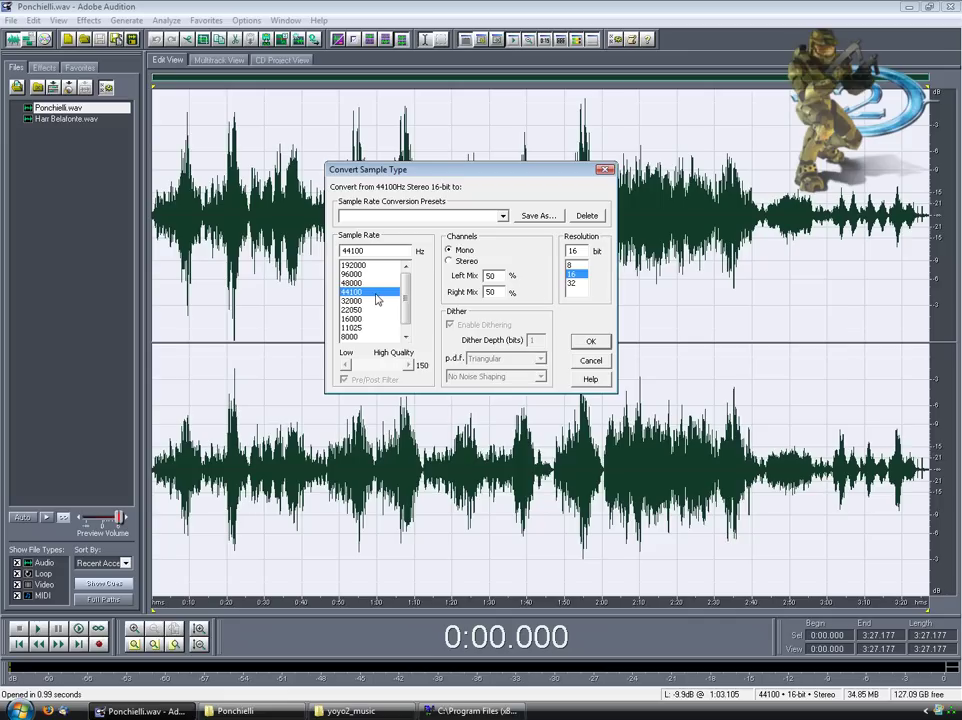
{"action": "left_click", "coordinate": [465, 261]}
{"action": "left_click", "coordinate": [464, 251]}
{"action": "key", "text": "Tab"}
{"action": "left_click", "coordinate": [590, 341]}
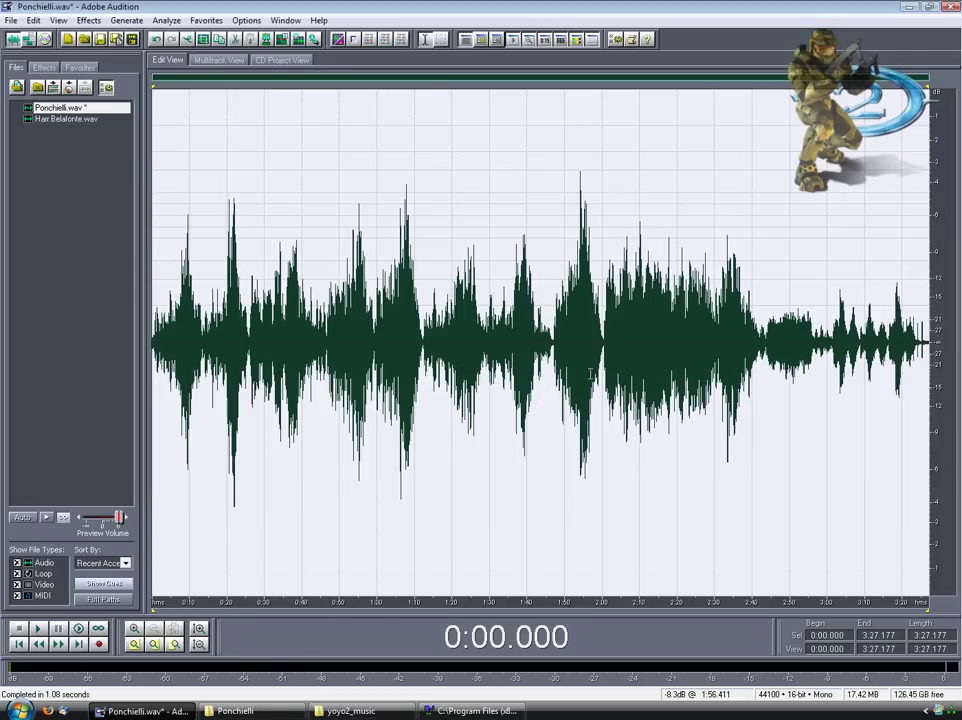
Play a short preview of the audio from about 1:53, then stop playback.
{"action": "left_click", "coordinate": [494, 200]}
{"action": "left_click", "coordinate": [579, 261]}
{"action": "key", "text": "space"}
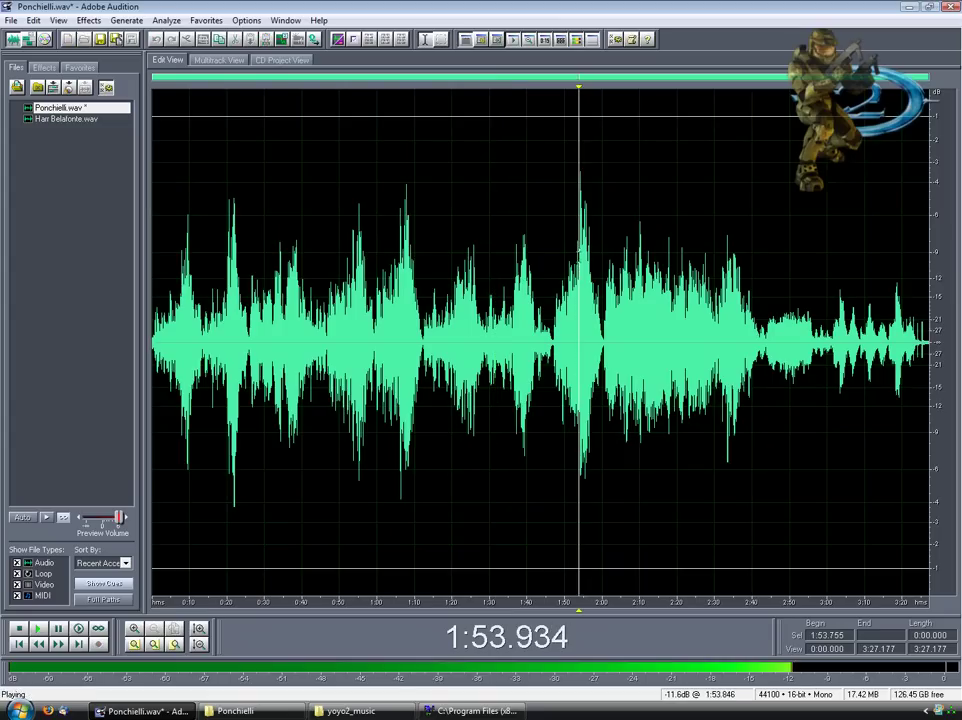
{"action": "key", "text": "space"}
Normalize the entire waveform's amplitude with the preset percentage and save Ponchielli.wav.
{"action": "left_click", "coordinate": [839, 312]}
{"action": "key", "text": "ctrl+a"}
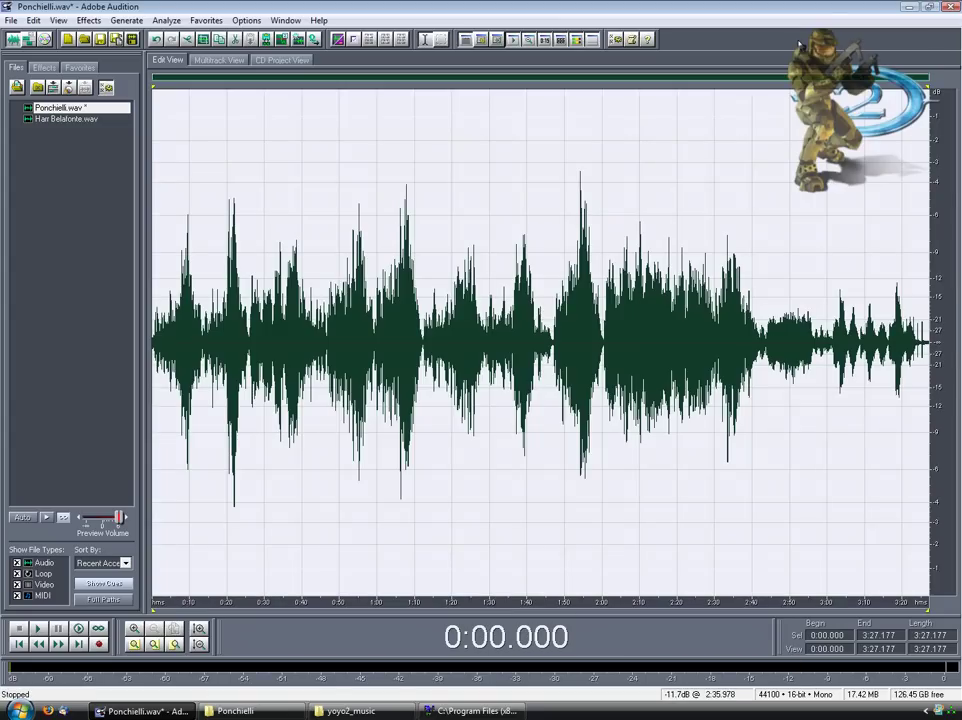
{"action": "left_click", "coordinate": [88, 20]}
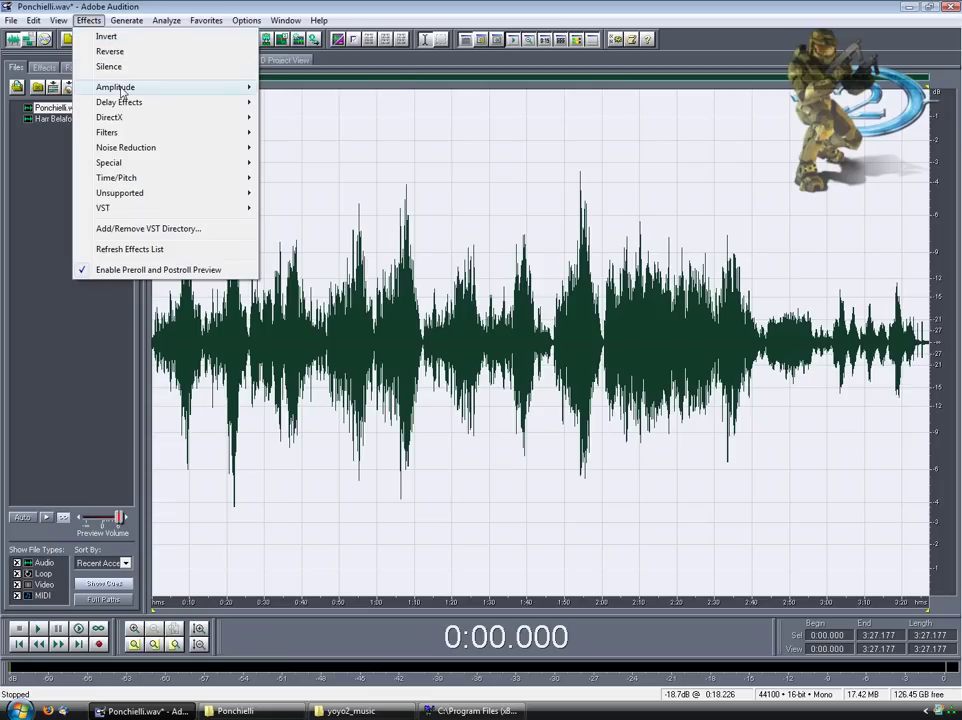
{"action": "mouse_move", "coordinate": [130, 87]}
{"action": "left_click", "coordinate": [319, 178]}
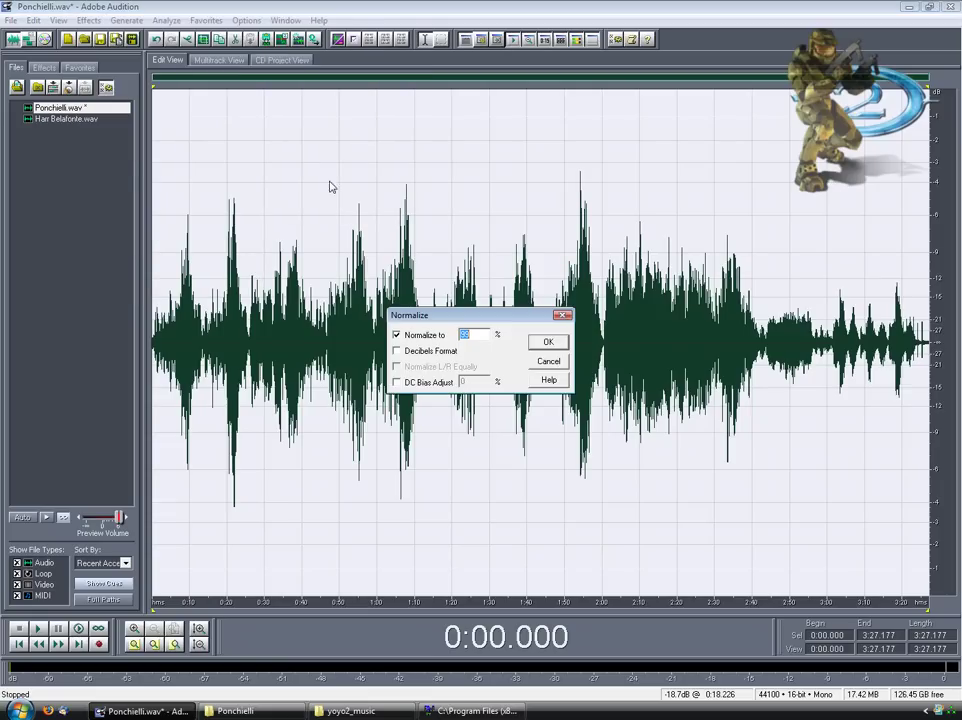
{"action": "left_click", "coordinate": [545, 340]}
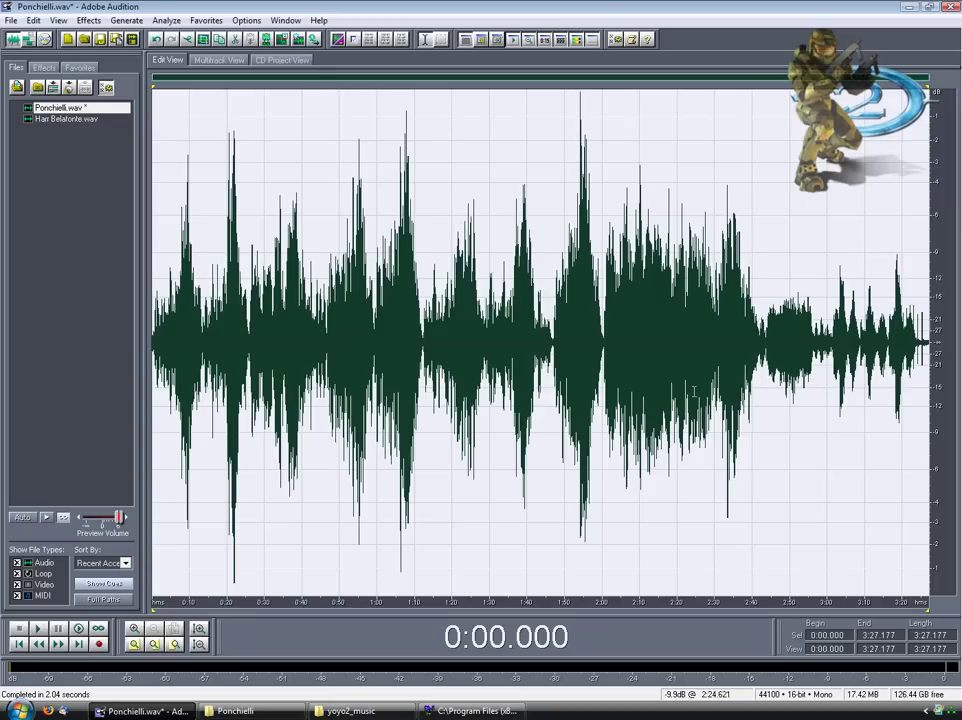
{"action": "left_click", "coordinate": [100, 39]}
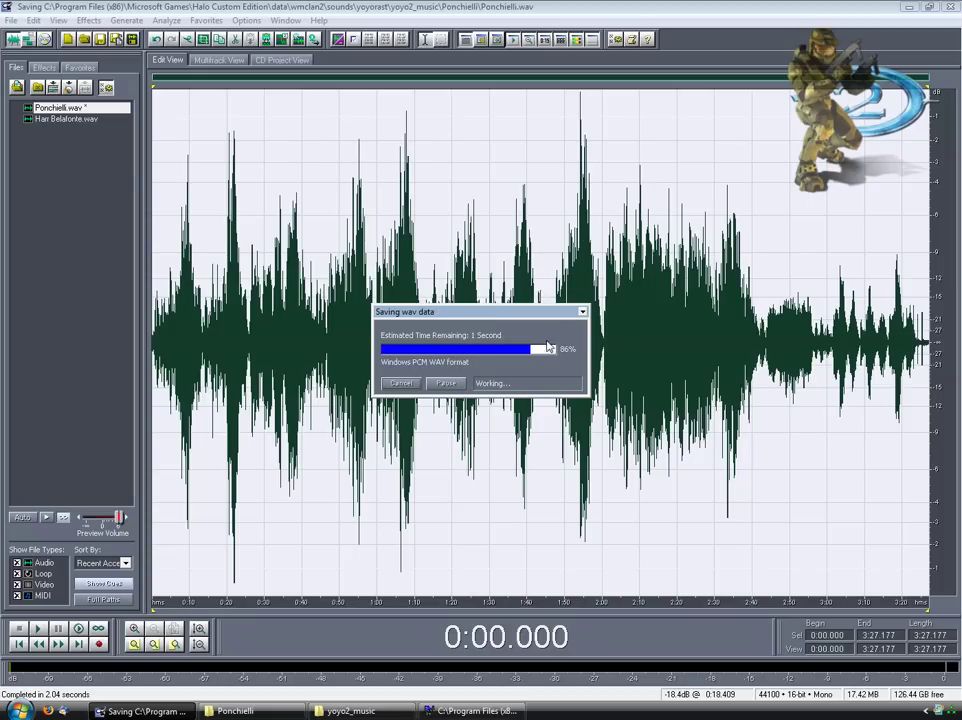
Delete the extra file from the Ponchielli data folder, keeping only Ponchielli.wav.
{"action": "left_click", "coordinate": [351, 711]}
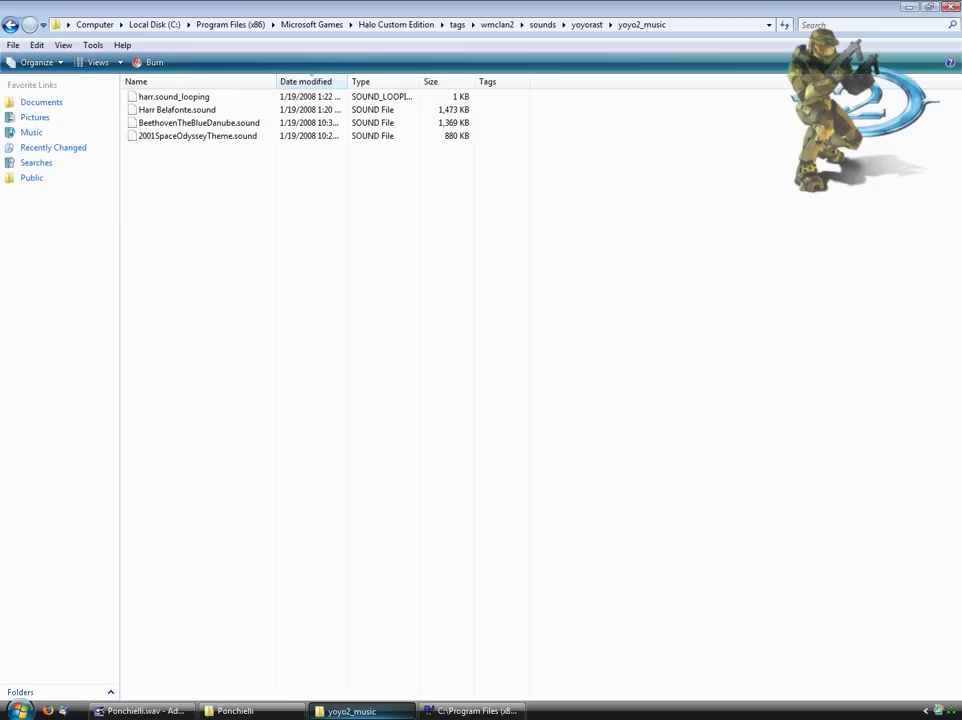
{"action": "left_click", "coordinate": [236, 711]}
{"action": "left_click", "coordinate": [172, 96]}
{"action": "key", "text": "Delete"}
{"action": "key", "text": "Return"}
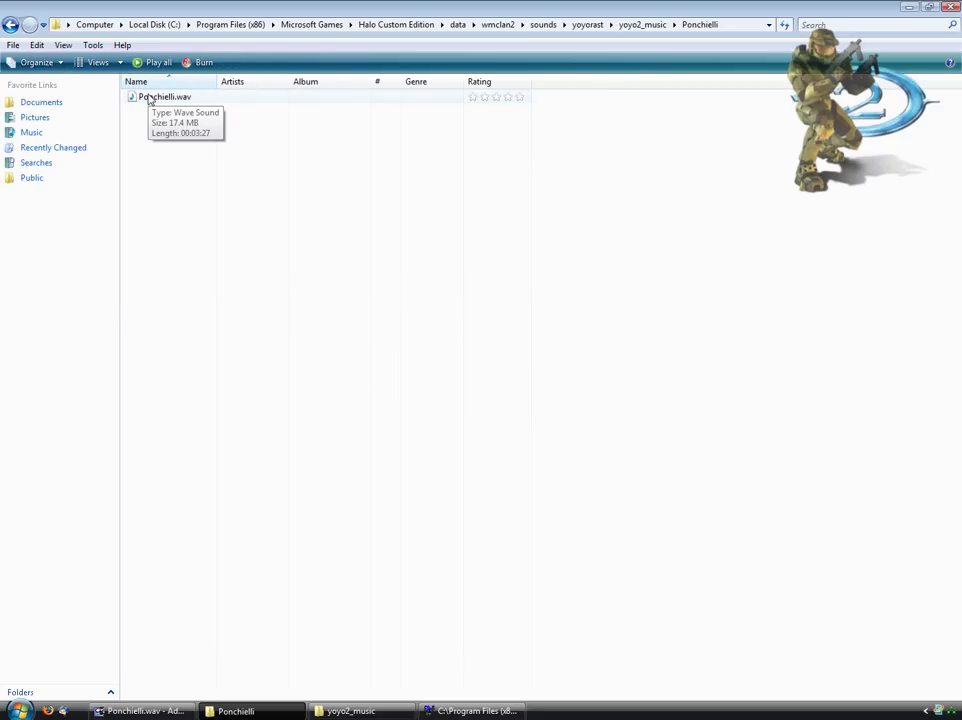
Examine the existing sound files in the yoyo2_music folder under tags.
{"action": "left_click", "coordinate": [350, 711]}
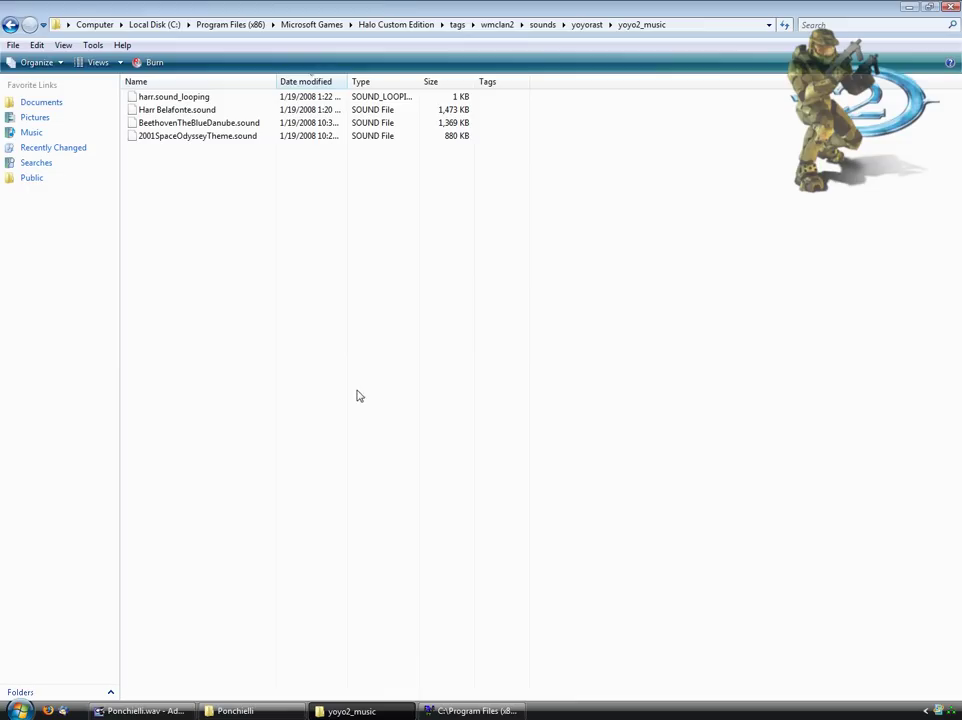
{"action": "left_click_drag", "start_coordinate": [506, 289], "coordinate": [107, 60]}
{"action": "left_click", "coordinate": [384, 294]}
{"action": "left_click_drag", "start_coordinate": [478, 279], "coordinate": [71, 66]}
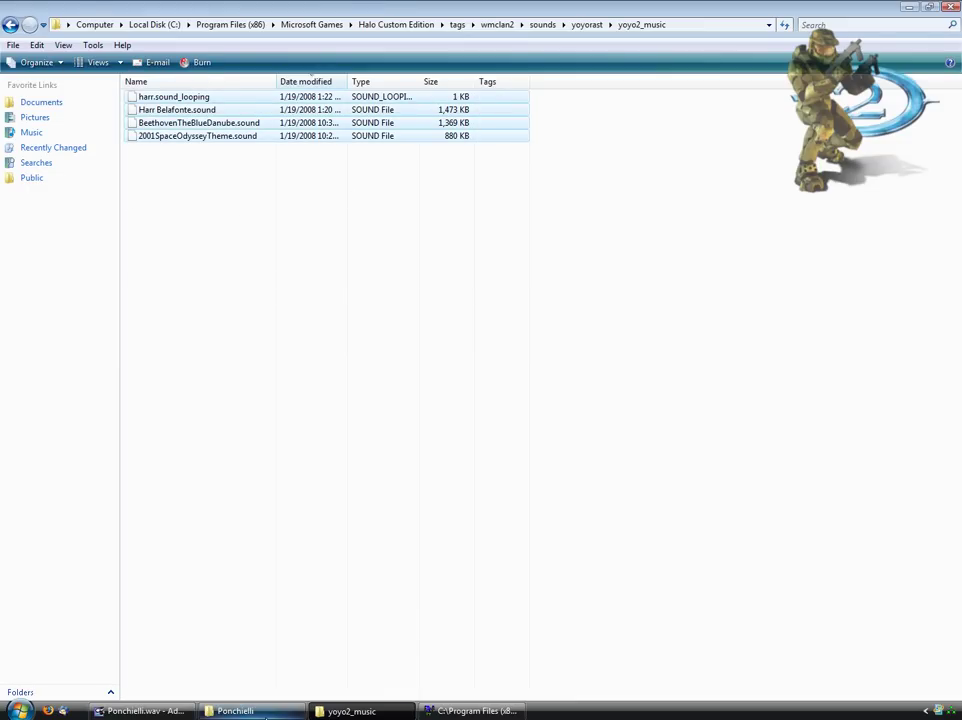
{"action": "left_click", "coordinate": [261, 281]}
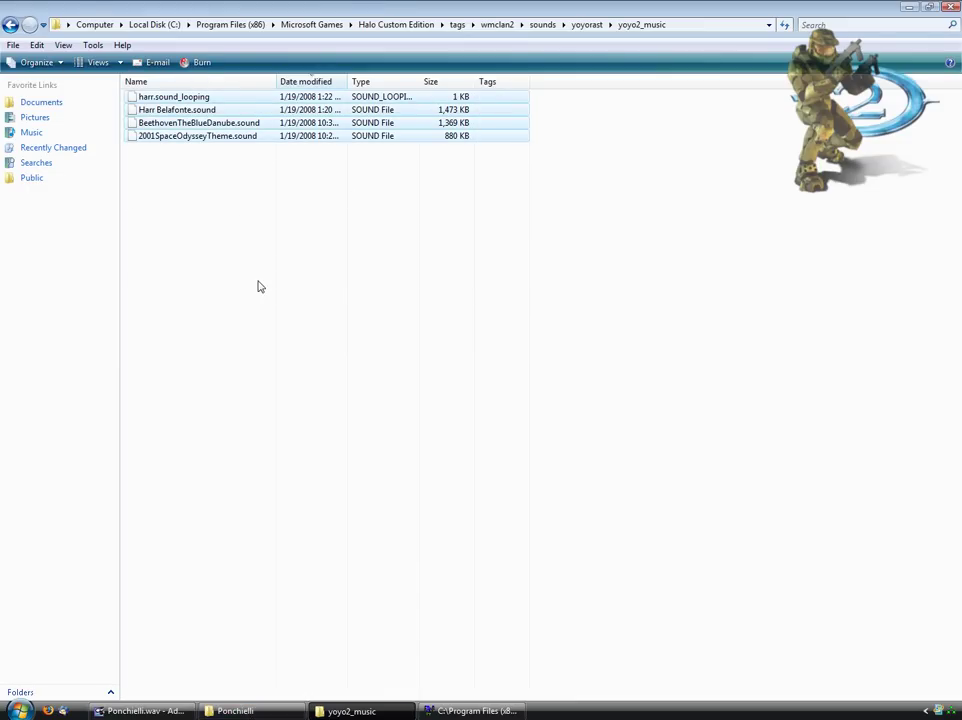
{"action": "left_click_drag", "start_coordinate": [394, 314], "coordinate": [79, 85]}
{"action": "left_click", "coordinate": [213, 217]}
Try to import the music in the TooLauncher console with tool "wmclan2\sounds\yoyorast\yoyo2_music\Ponchielli" ogg 1.
{"action": "left_click", "coordinate": [467, 712]}
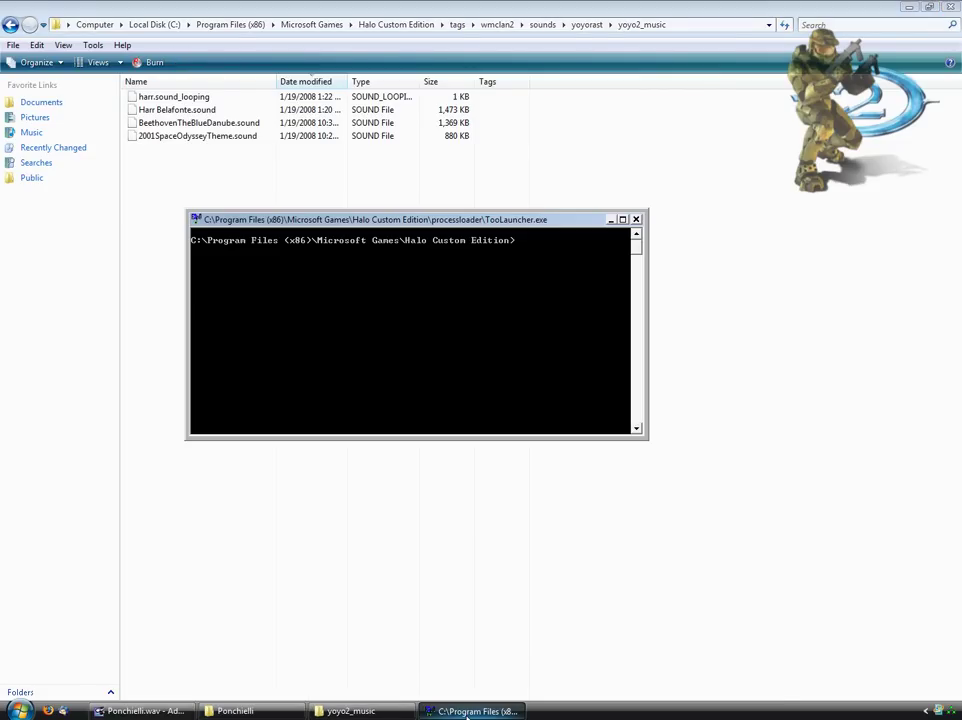
{"action": "left_click_drag", "start_coordinate": [519, 226], "coordinate": [538, 258]}
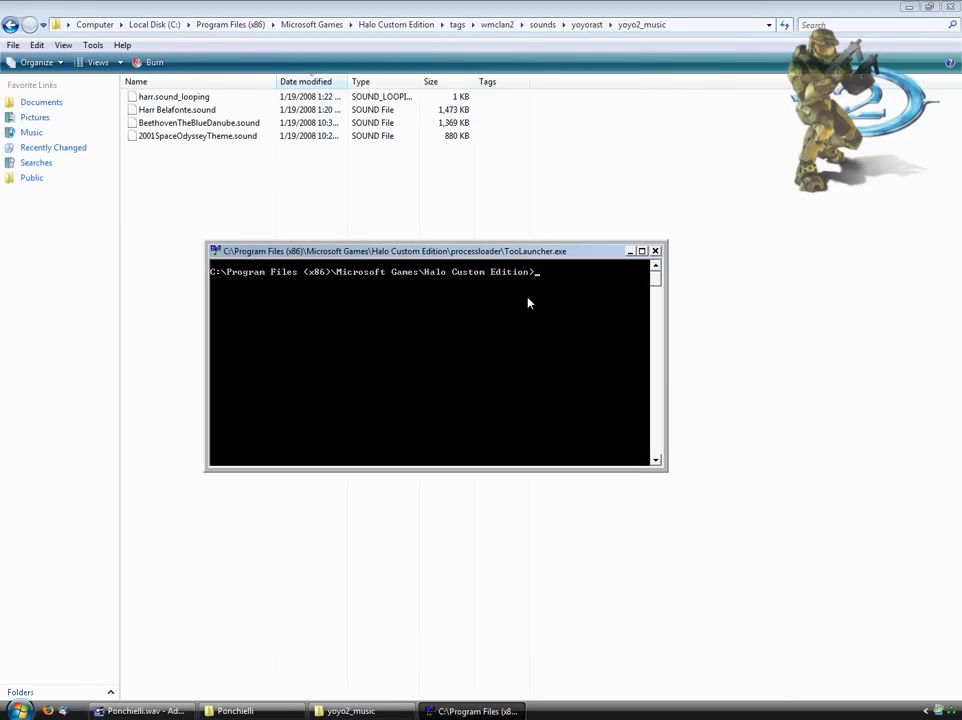
{"action": "type", "text": "tool \"wmclan2\\sounds\\yoyorast\\yoyo2_music\\Ponchie"}
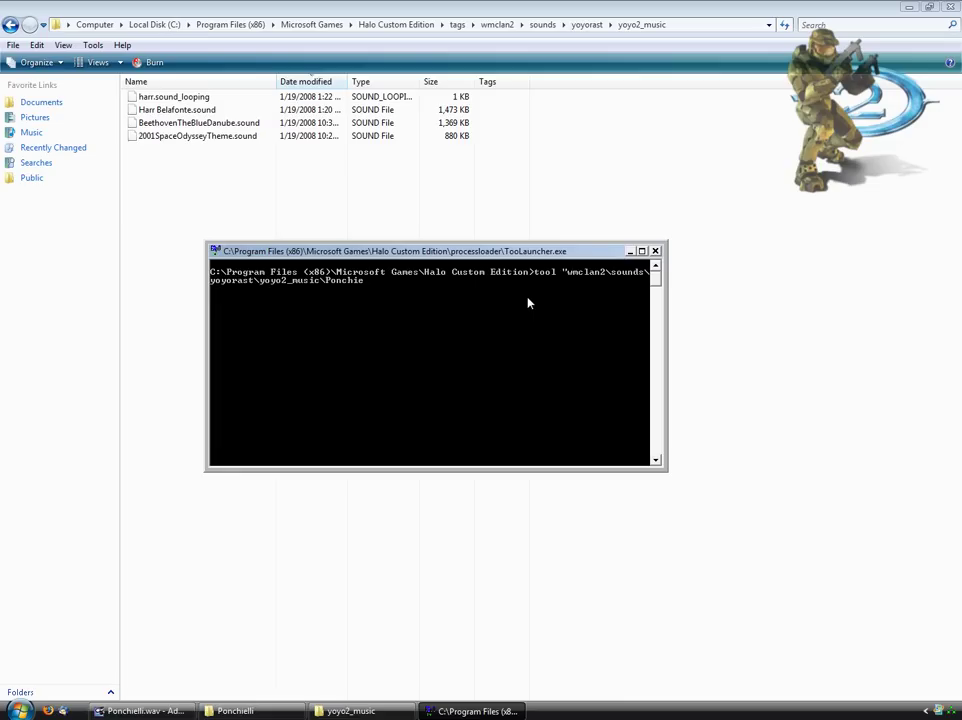
{"action": "type", "text": "lli\" ogg 1"}
{"action": "key", "text": "Return"}
Correct the import command to tool sounds "wmclan2\sounds\yoyorast\yoyo2_music\Ponchielli" ogg 1 and run it.
{"action": "key", "text": "Up"}
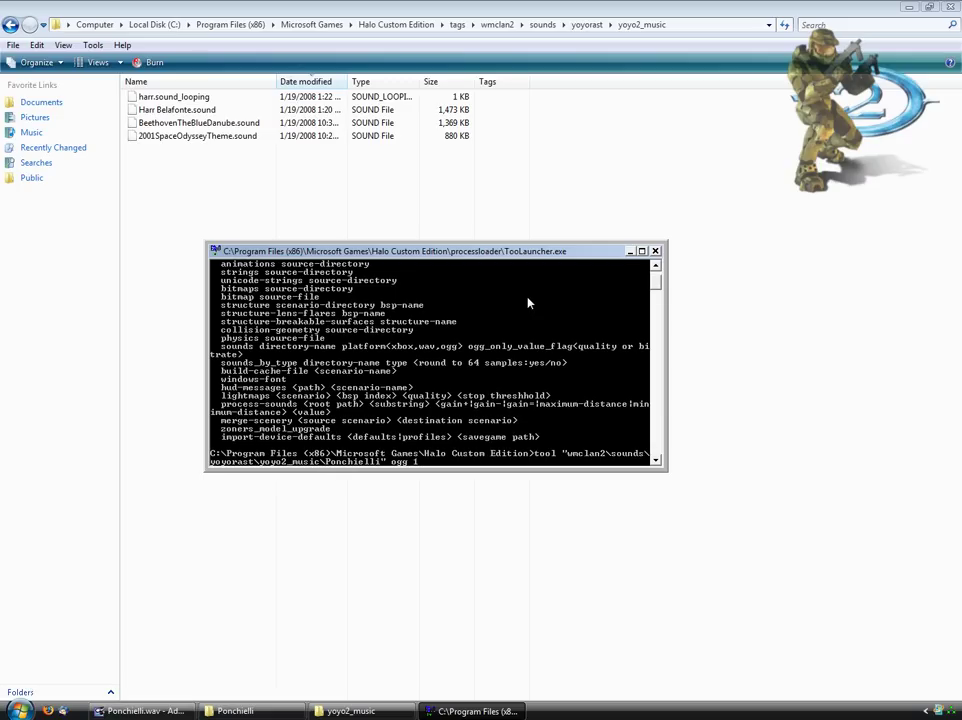
{"action": "type", "text": "sounds"}
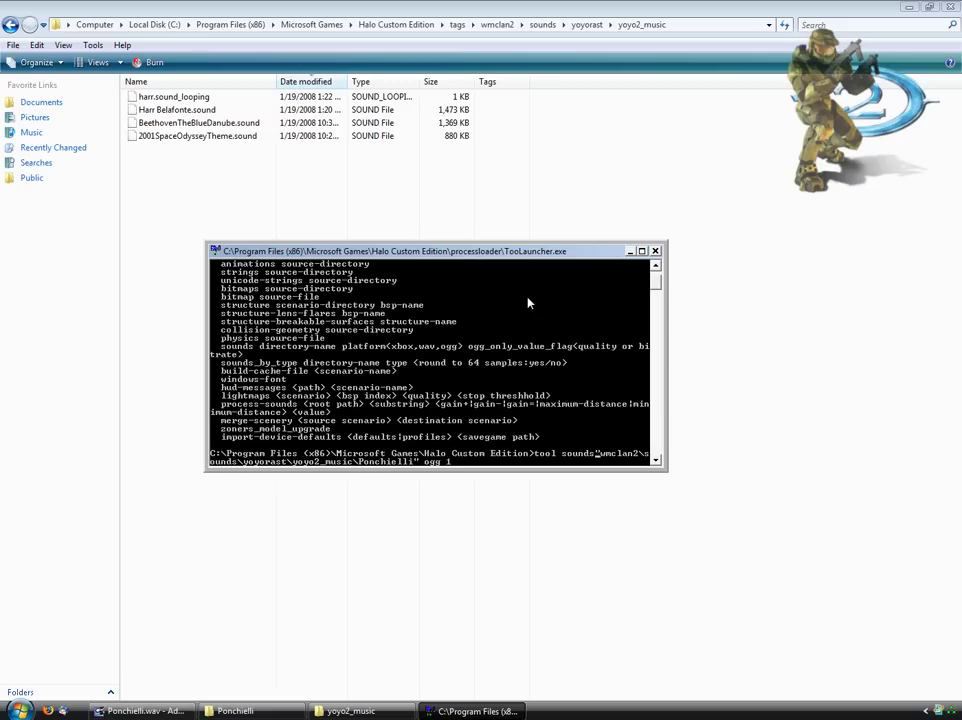
{"action": "key", "text": "Return"}
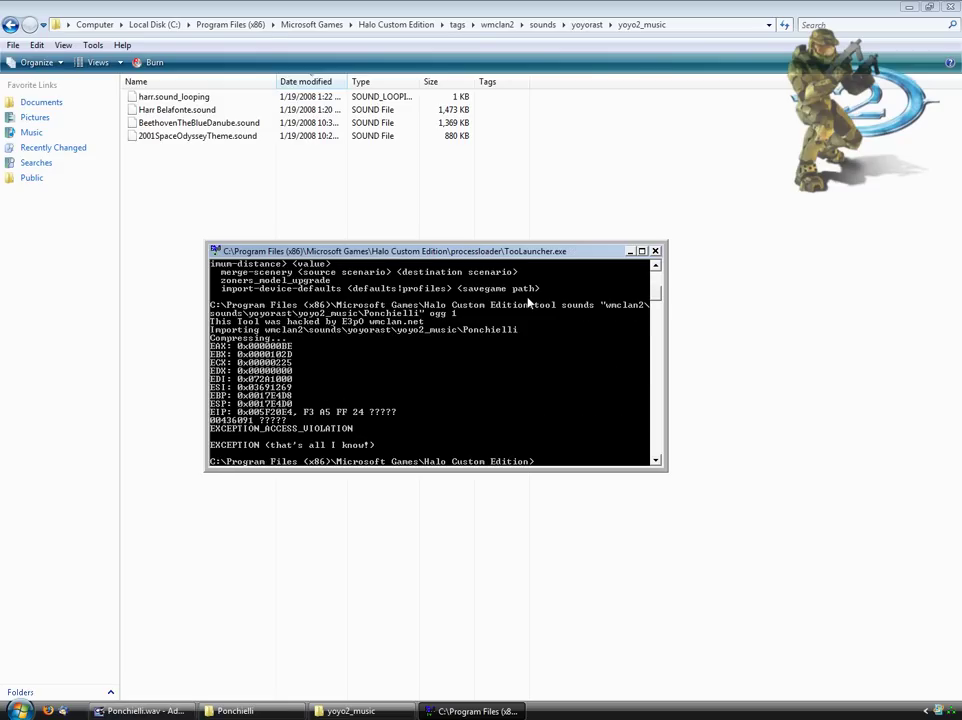
Rerun the tool sounds command for Ponchielli with the ogg quality set to 0.1, and return to the tags folder.
{"action": "key", "text": "Up"}
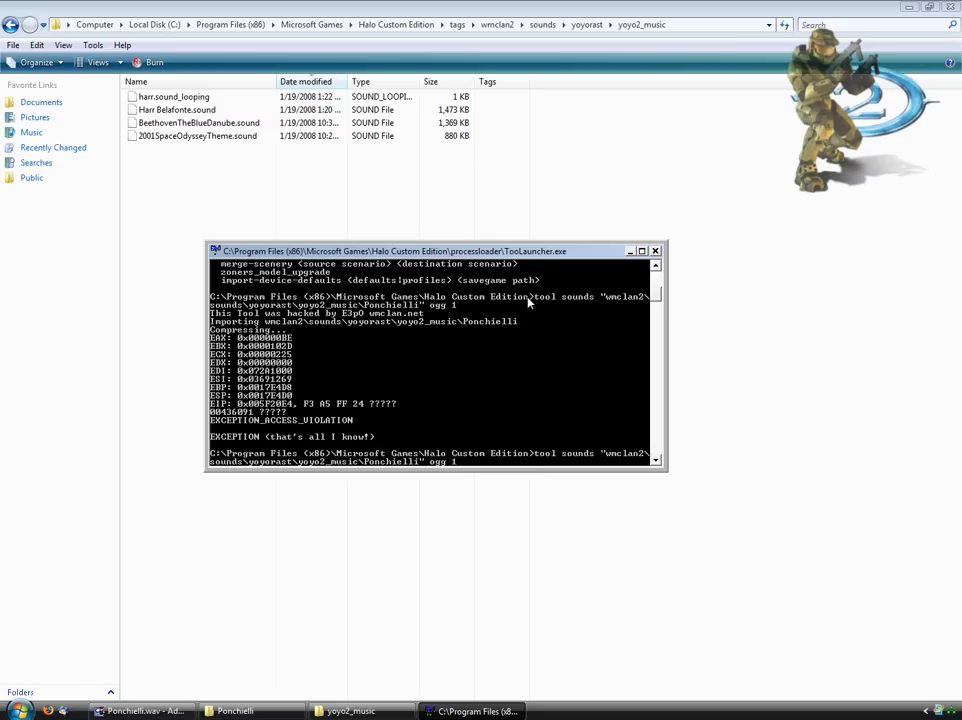
{"action": "key", "text": "Return"}
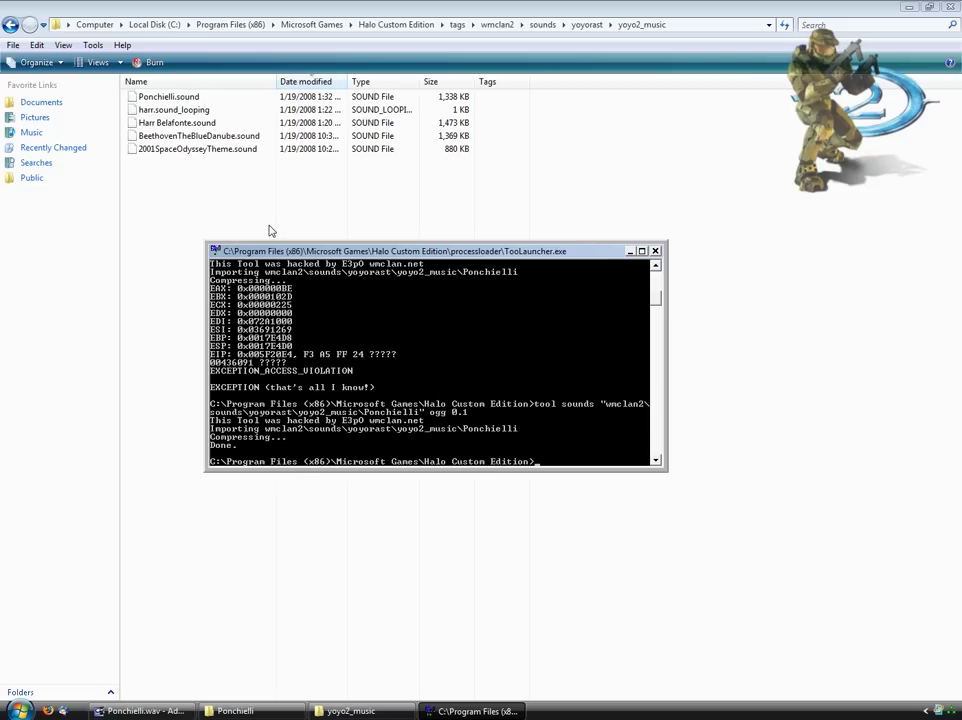
{"action": "left_click", "coordinate": [198, 216]}
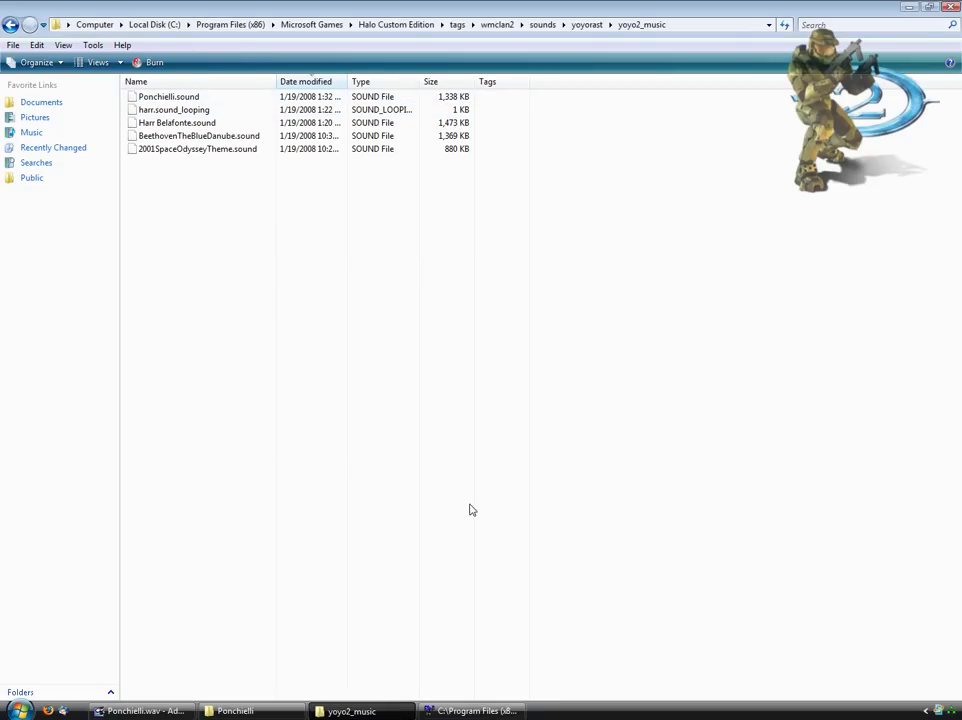
Compare the Ponchielli data folder with the yoyo2_music folder under tags.
{"action": "left_click", "coordinate": [235, 711]}
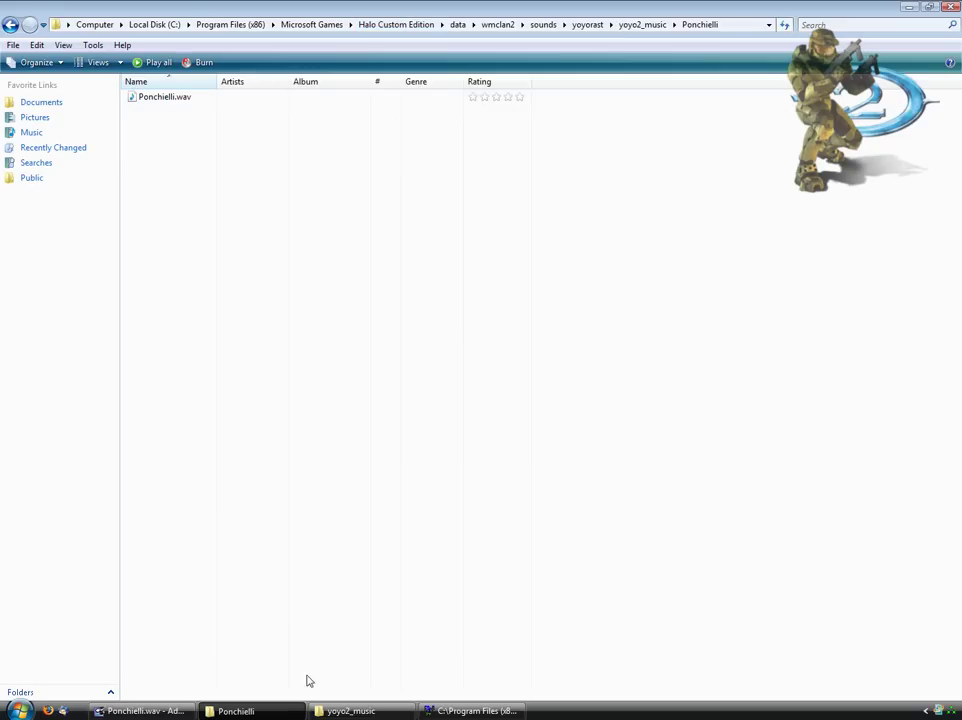
{"action": "left_click", "coordinate": [350, 711]}
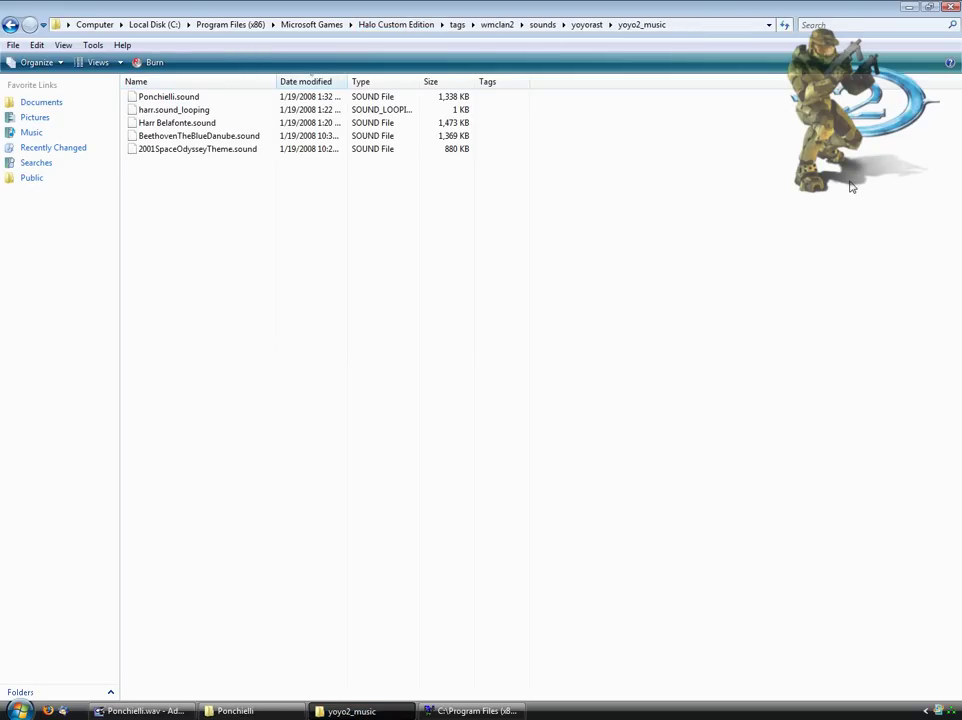
{"action": "key", "text": "alt+Tab"}
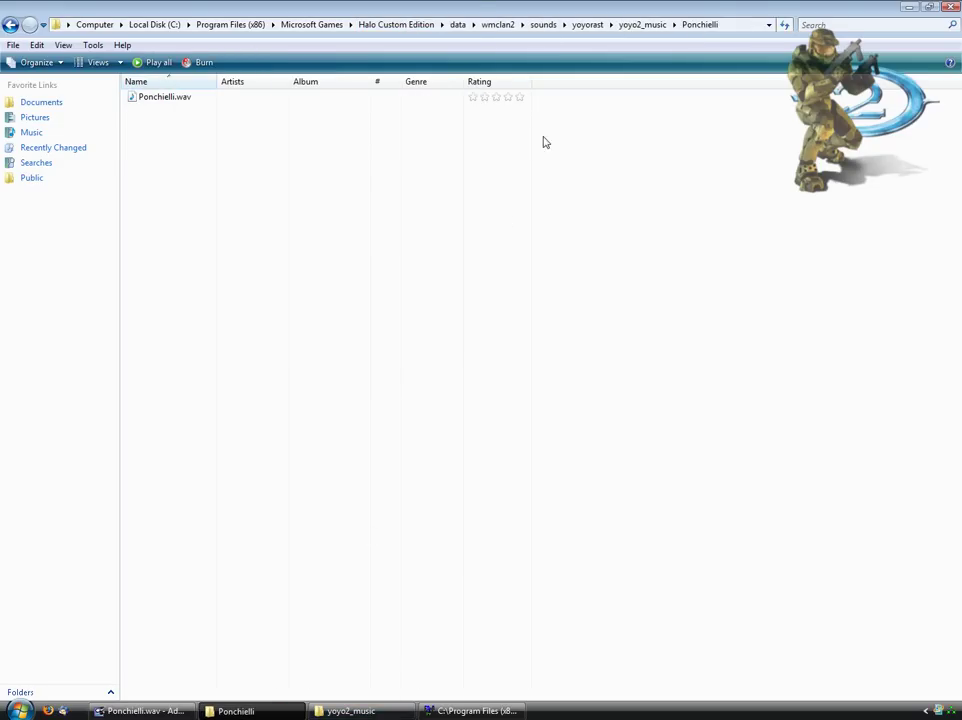
Replace data with tags in the Ponchielli folder's path and try to open that location.
{"action": "left_click", "coordinate": [743, 31]}
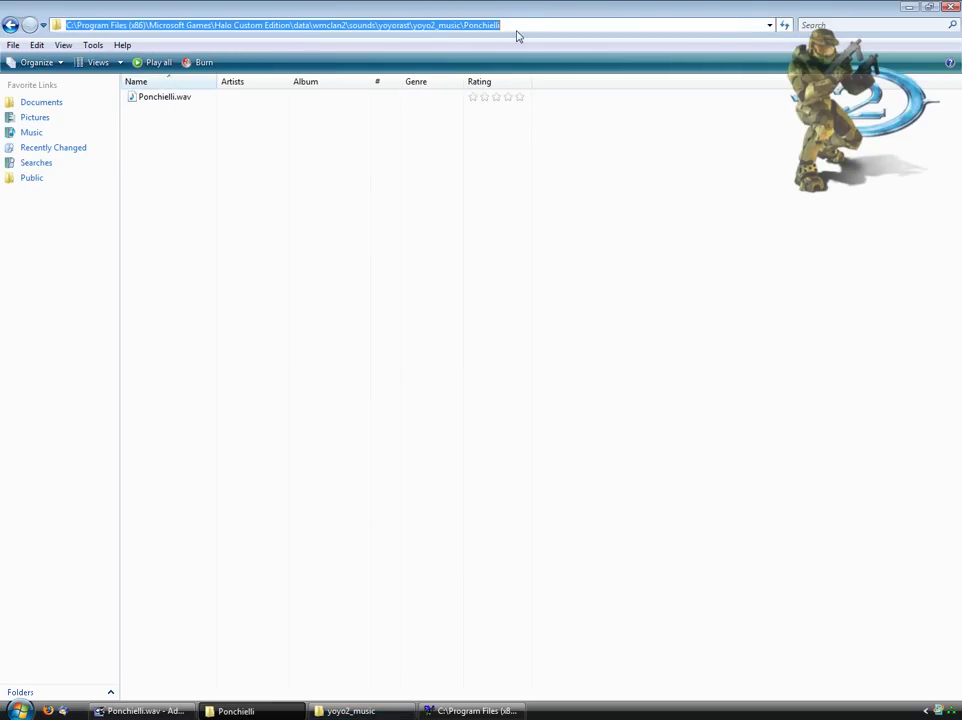
{"action": "left_click", "coordinate": [427, 25]}
{"action": "double_click", "coordinate": [302, 25]}
{"action": "type", "text": "tags"}
{"action": "key", "text": "Return"}
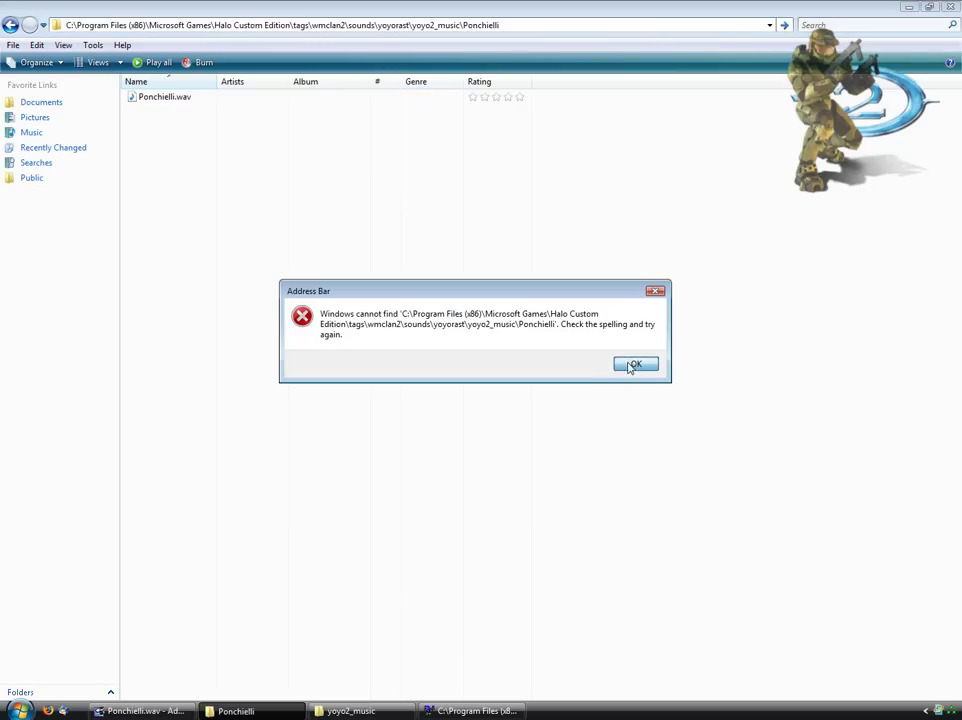
{"action": "left_click", "coordinate": [630, 367]}
Remove Ponchielli from the end of the tags path and open the yoyo2_music folder.
{"action": "left_click", "coordinate": [547, 27]}
{"action": "left_click_drag", "start_coordinate": [547, 27], "coordinate": [461, 20]}
{"action": "key", "text": "BackSpace"}
{"action": "key", "text": "Return"}
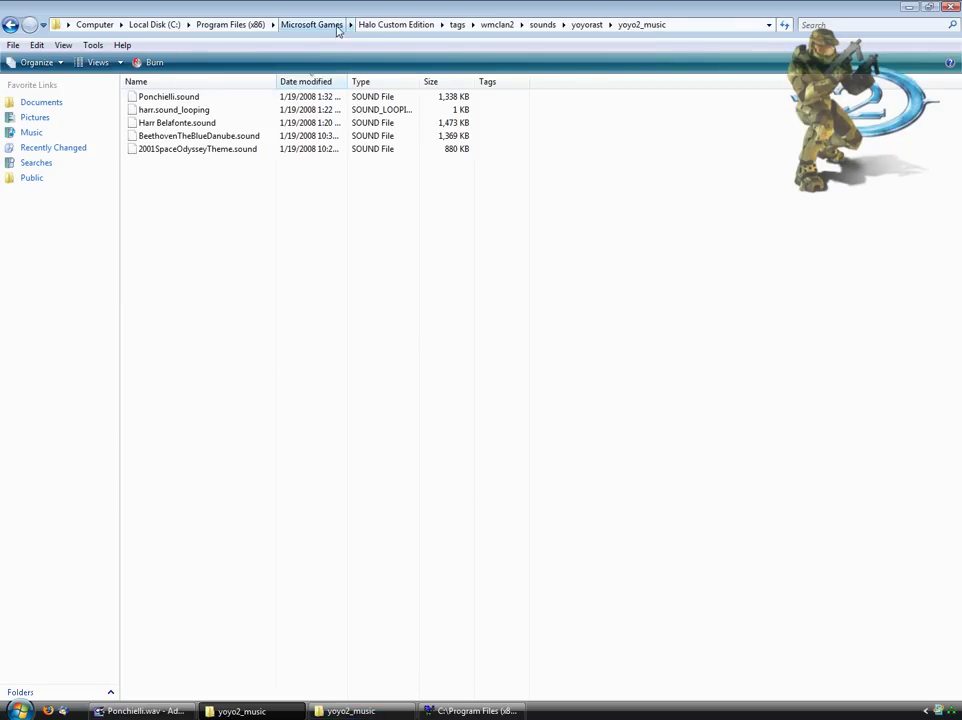
Launch the Kornman00 tag editor from the Halo Custom Edition folder and open wmclan2\sounds\yoyorast\yoyo2_music\ponchielli.sound.
{"action": "left_click", "coordinate": [376, 25]}
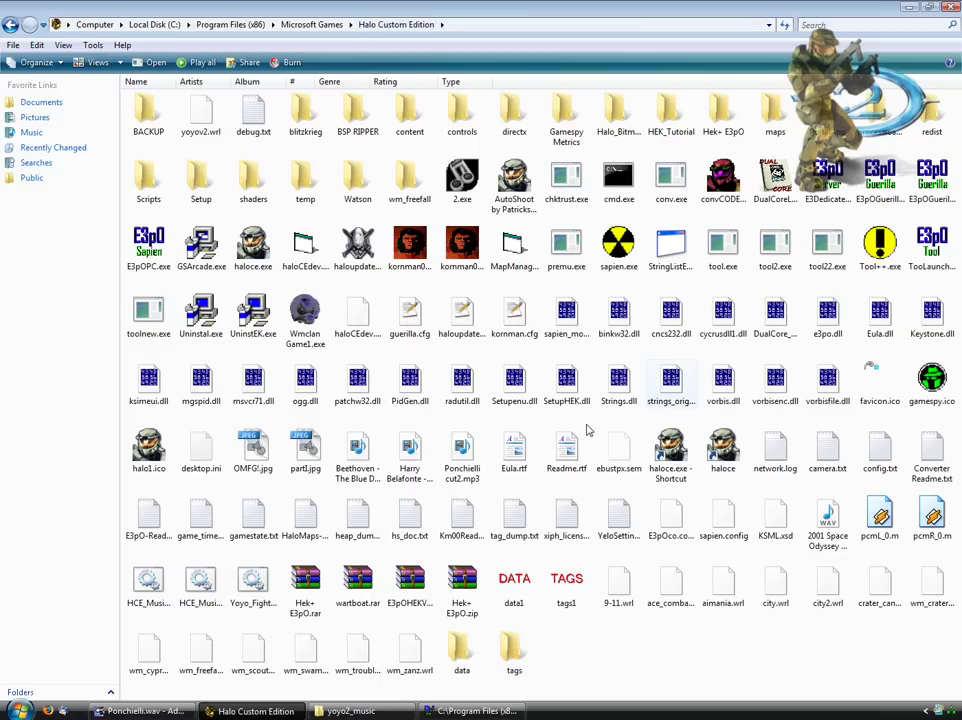
{"action": "double_click", "coordinate": [421, 251]}
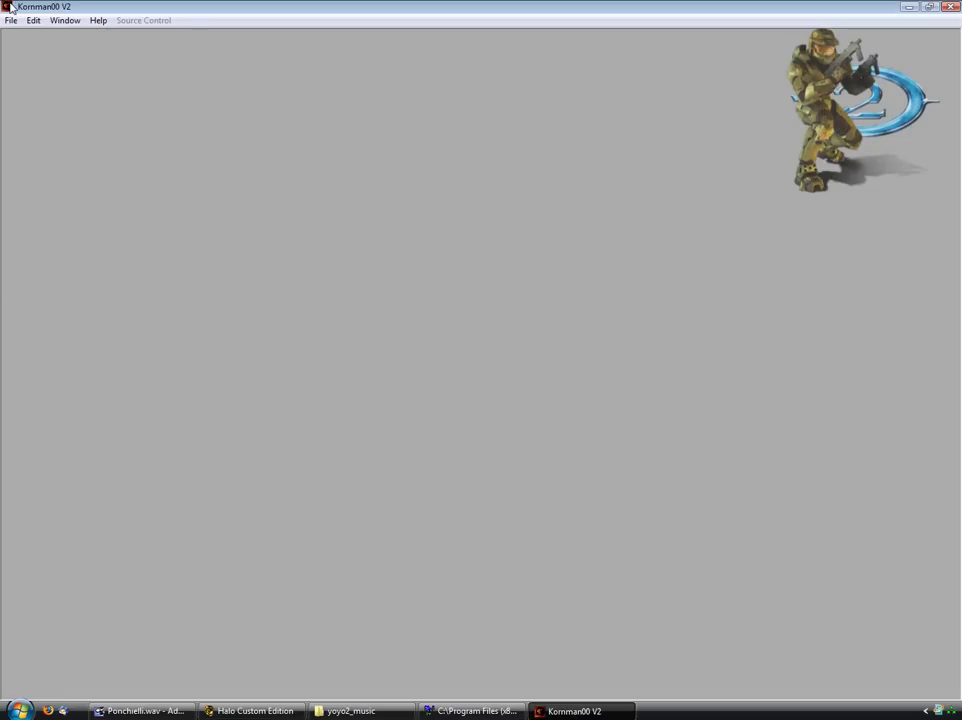
{"action": "left_click", "coordinate": [10, 20]}
{"action": "left_click", "coordinate": [26, 51]}
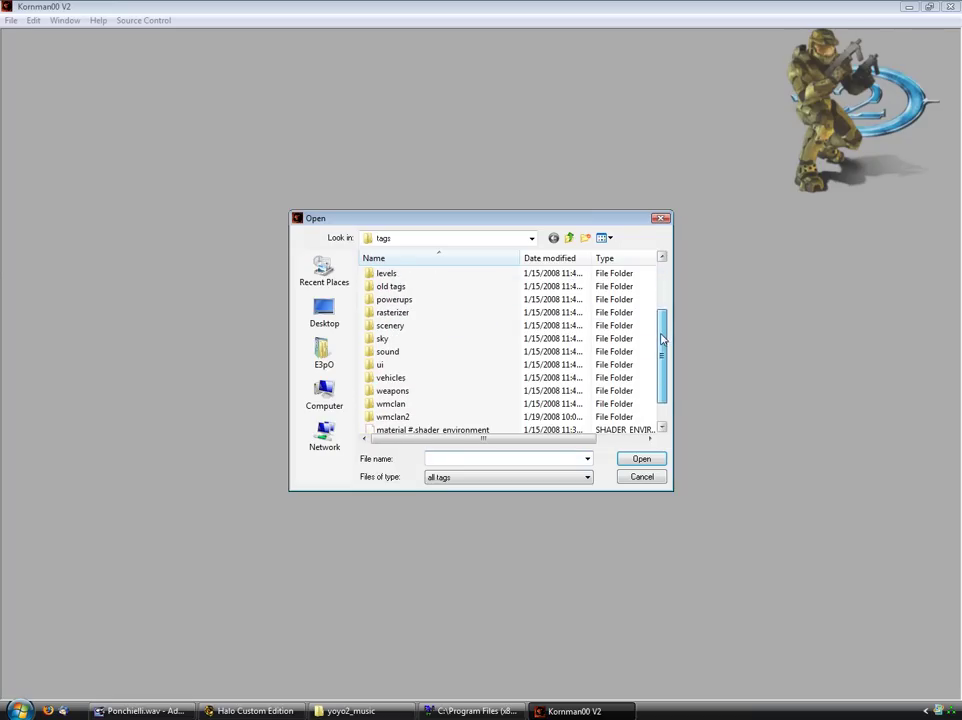
{"action": "left_click", "coordinate": [380, 356]}
{"action": "double_click", "coordinate": [394, 414]}
{"action": "double_click", "coordinate": [396, 281]}
{"action": "double_click", "coordinate": [399, 283]}
{"action": "double_click", "coordinate": [397, 281]}
{"action": "double_click", "coordinate": [401, 326]}
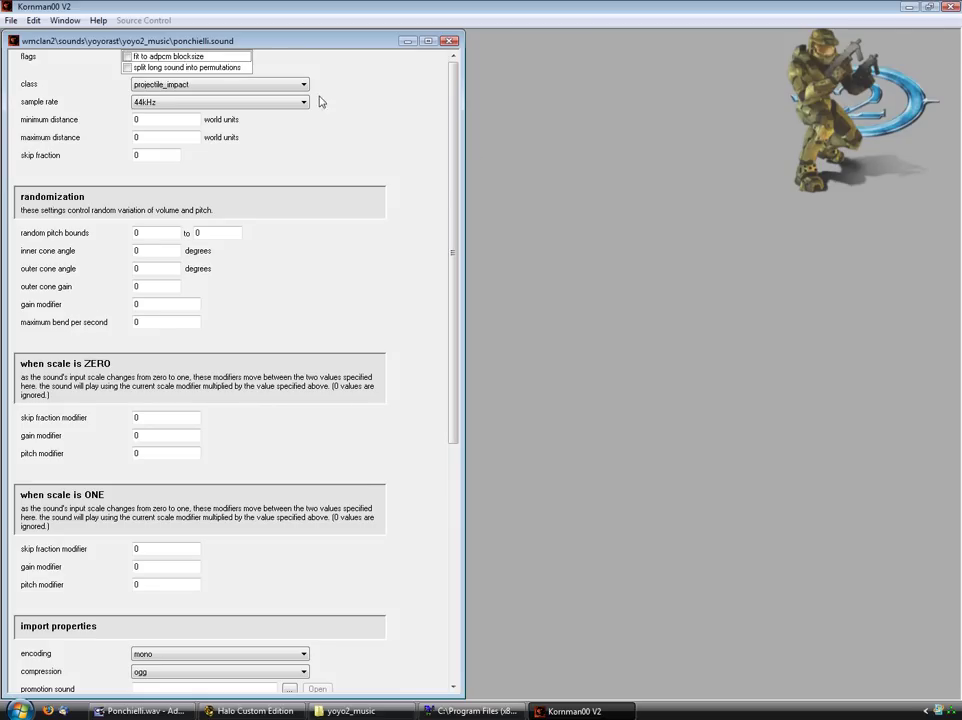
Set the sound's class to music and the Ponchielli permutation's gain to 1.
{"action": "left_click", "coordinate": [240, 84]}
{"action": "scroll", "coordinate": [230, 200], "scroll_direction": "down", "scroll_amount": 8}
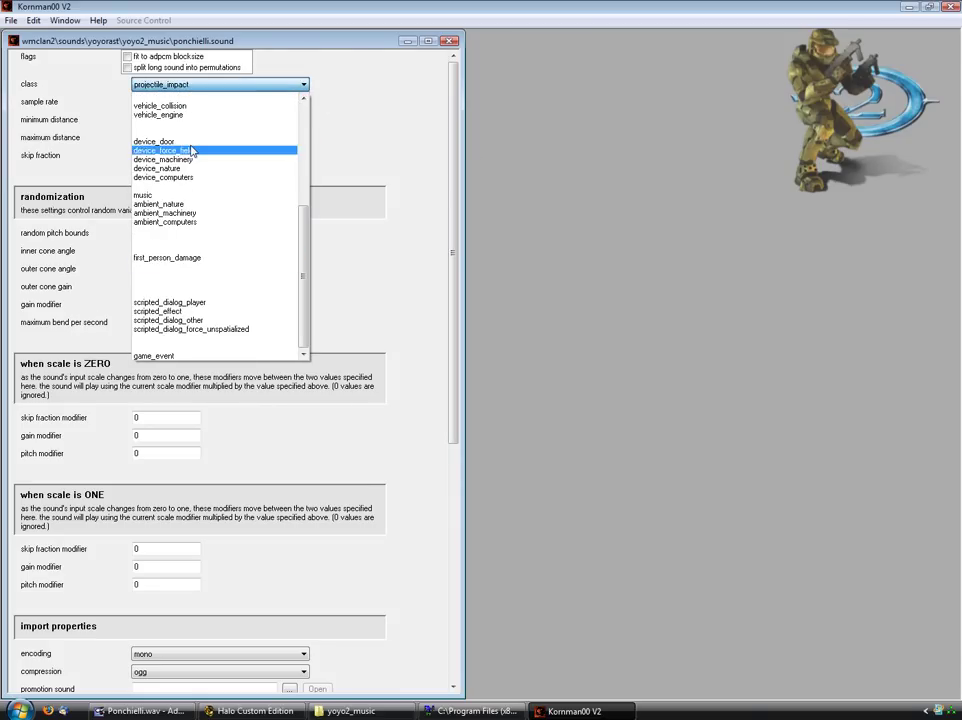
{"action": "left_click", "coordinate": [160, 195]}
{"action": "scroll", "coordinate": [440, 413], "scroll_direction": "down", "scroll_amount": 10}
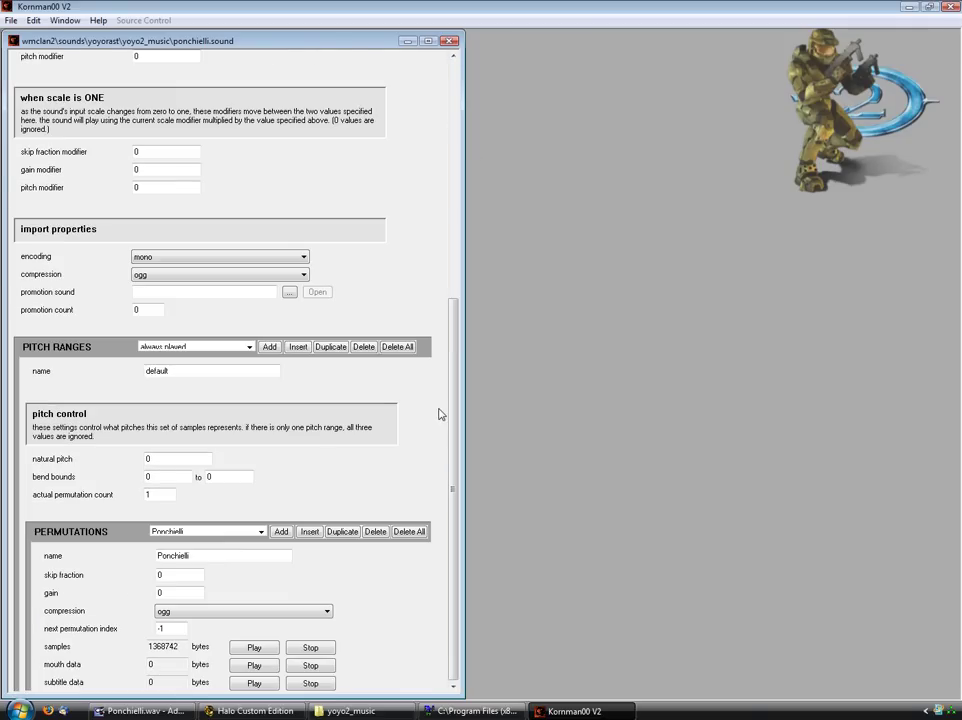
{"action": "left_click_drag", "start_coordinate": [196, 593], "coordinate": [33, 600]}
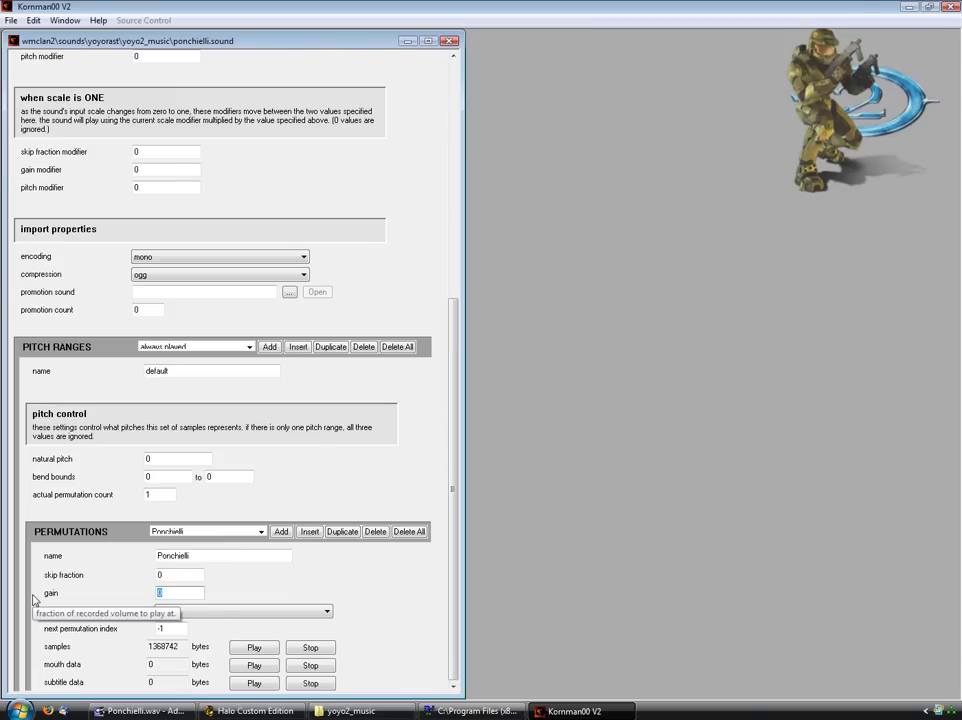
{"action": "type", "text": "1"}
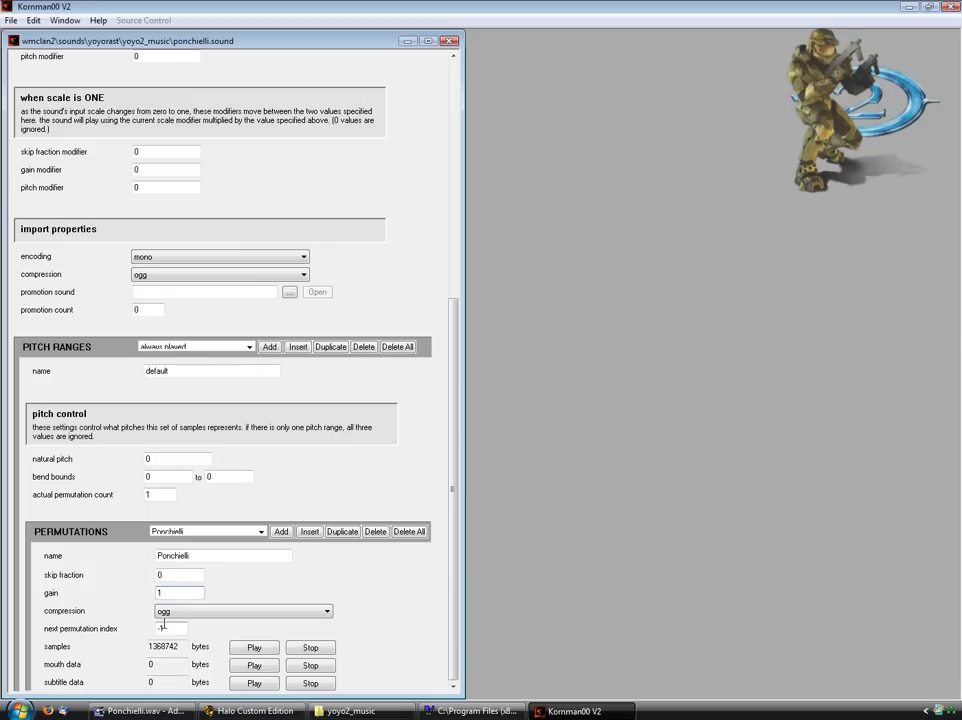
Close the ponchielli.sound tag and save its changes.
{"action": "left_click_drag", "start_coordinate": [186, 646], "coordinate": [46, 617]}
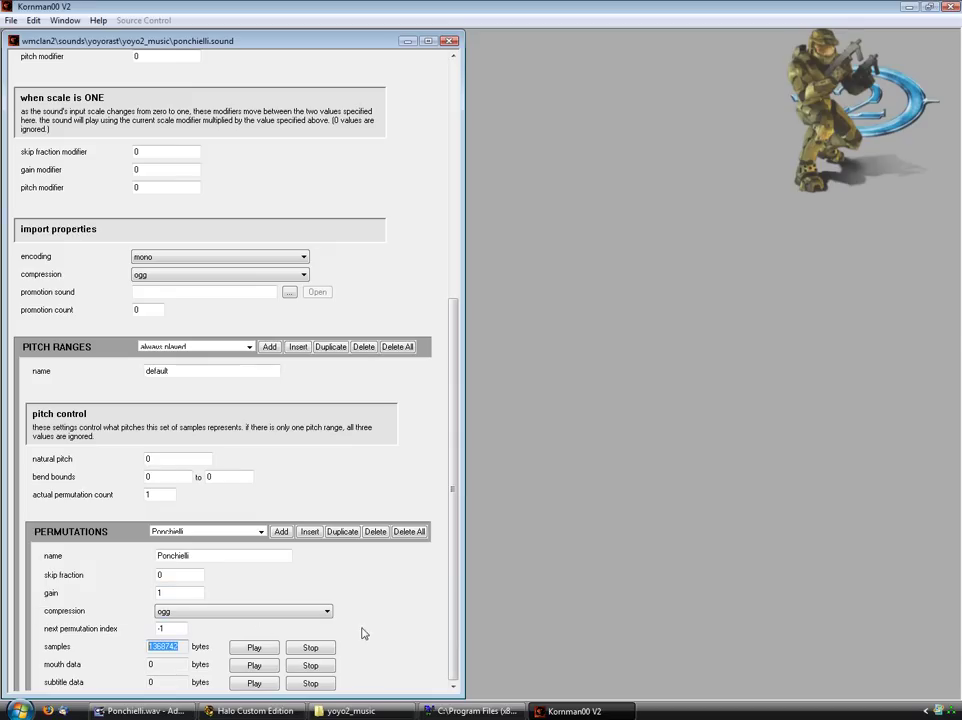
{"action": "left_click", "coordinate": [450, 41]}
{"action": "left_click", "coordinate": [438, 388]}
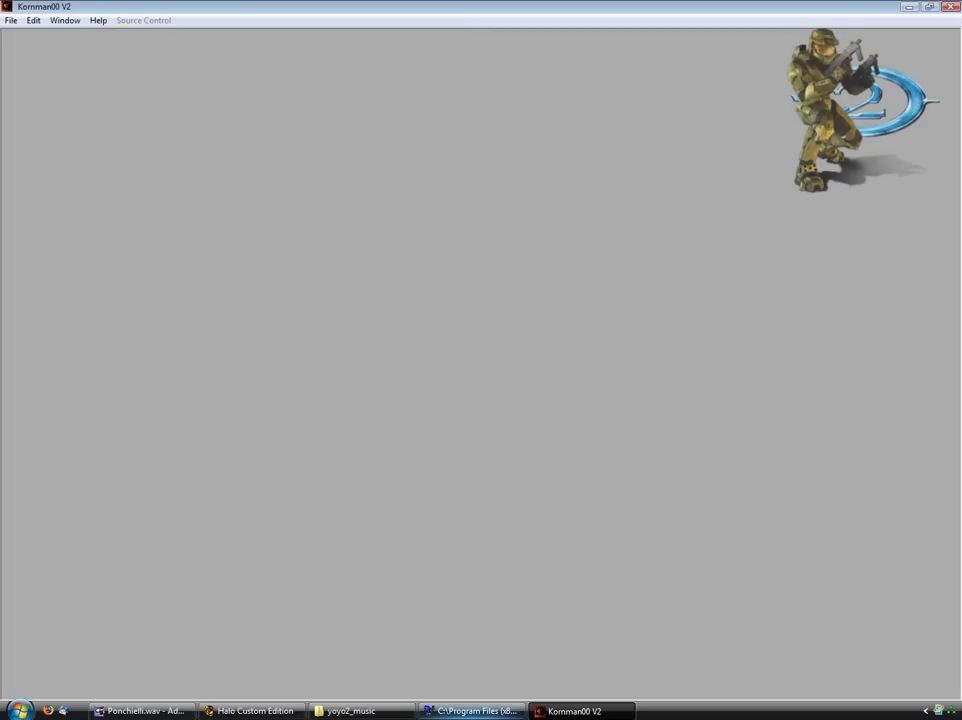
Rerun the last tool sounds command for Ponchielli with ogg quality 0.1 in the command window.
{"action": "left_click", "coordinate": [470, 710]}
{"action": "key", "text": "Up"}
{"action": "key", "text": "Return"}
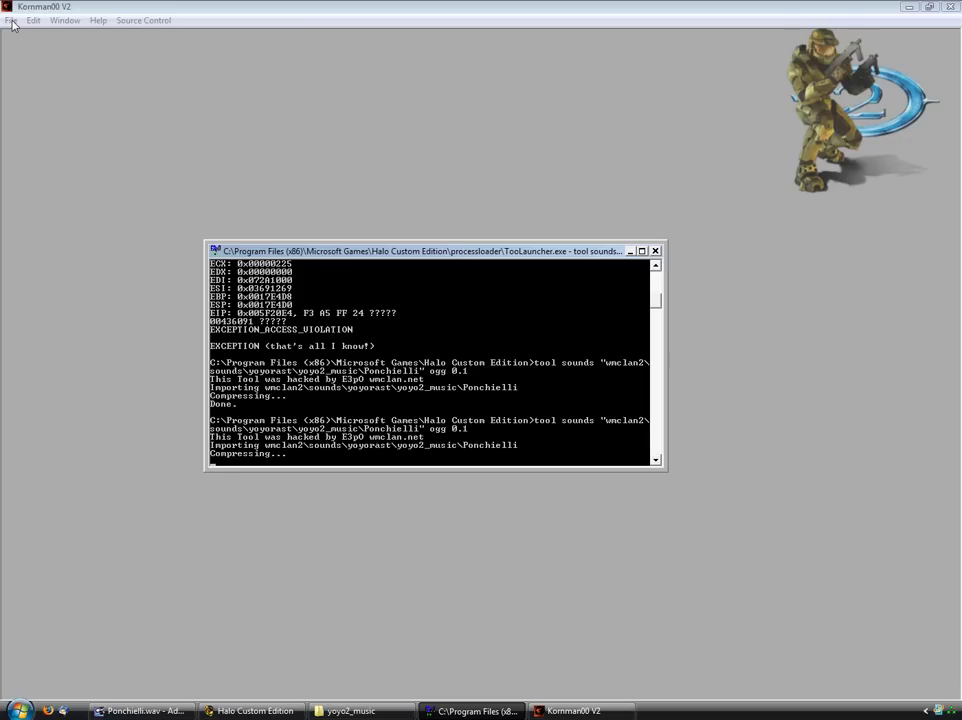
Reopen the ponchielli.sound tag in Kornman00, then play and stop the permutation's samples.
{"action": "left_click", "coordinate": [10, 20]}
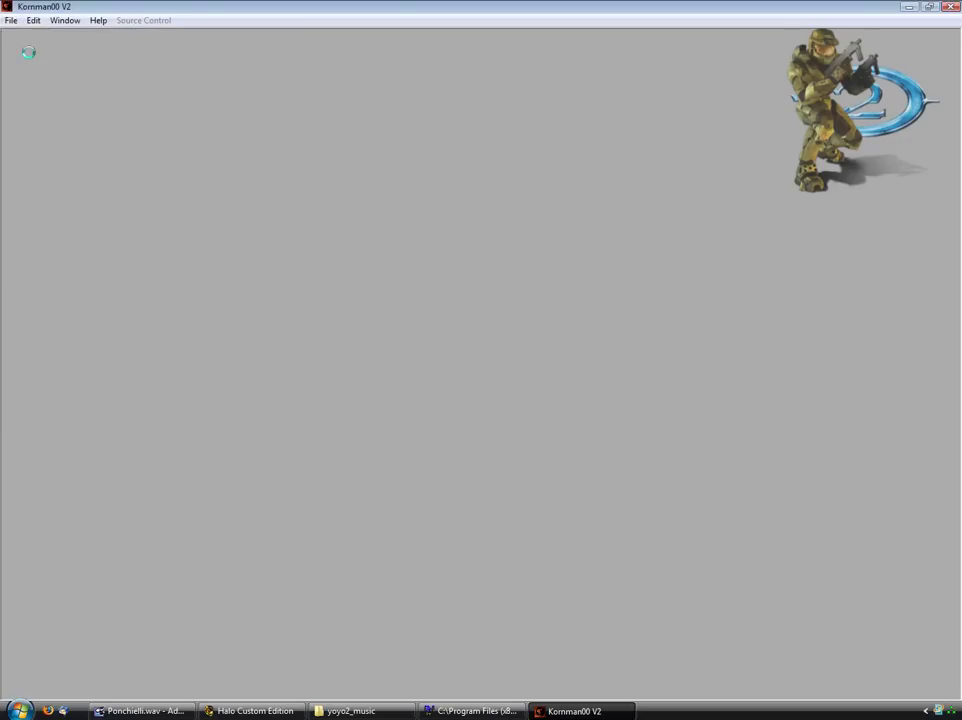
{"action": "left_click", "coordinate": [43, 49]}
{"action": "double_click", "coordinate": [430, 330]}
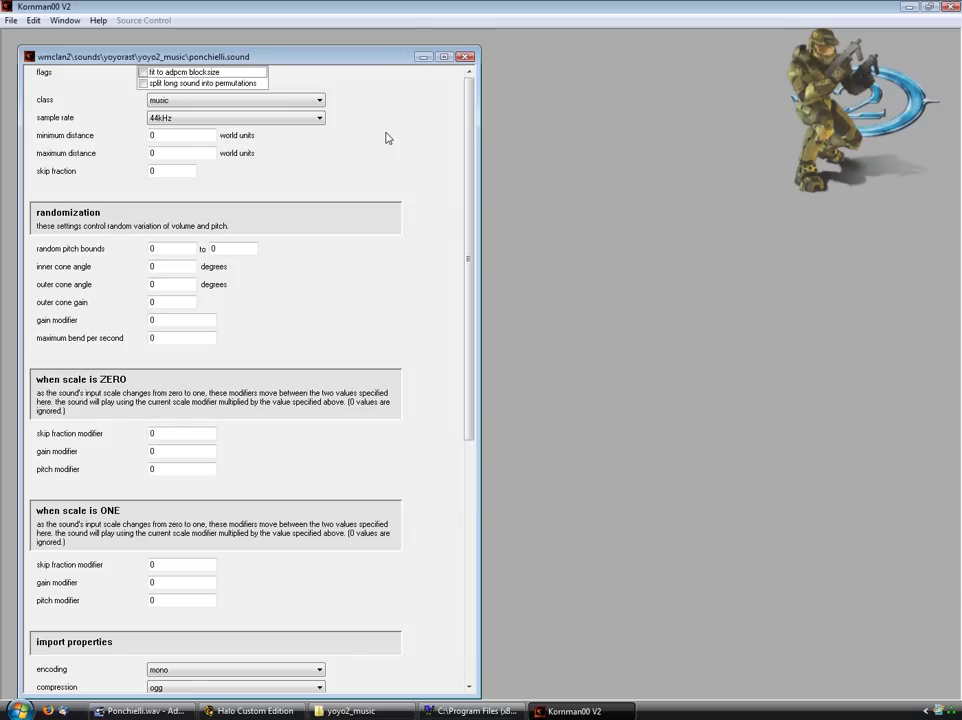
{"action": "scroll", "coordinate": [535, 515], "scroll_direction": "down", "scroll_amount": 5}
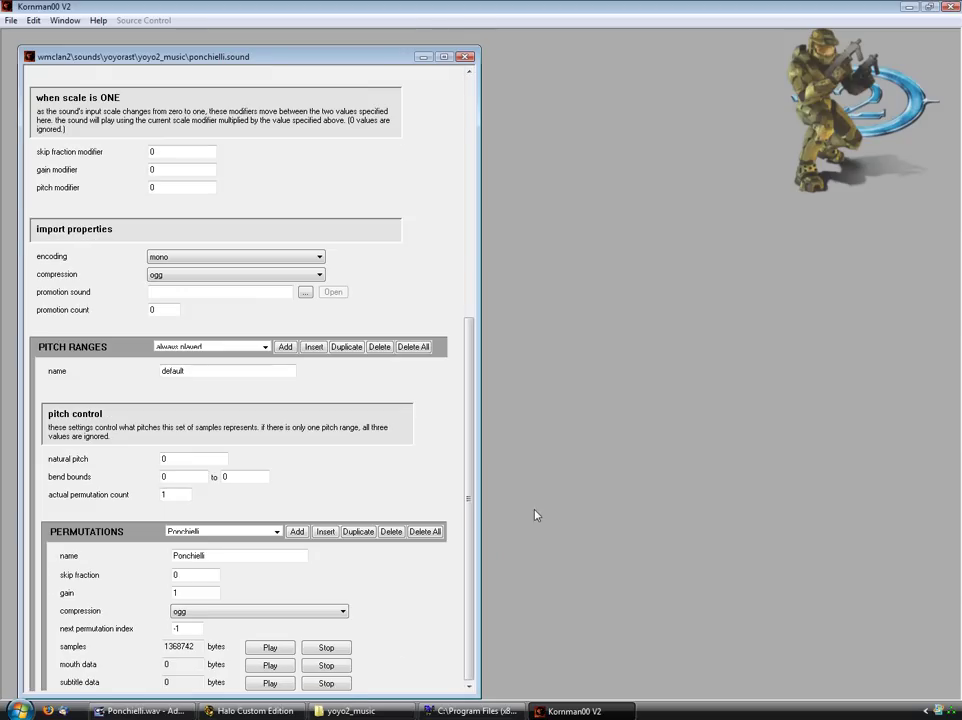
{"action": "left_click", "coordinate": [268, 648]}
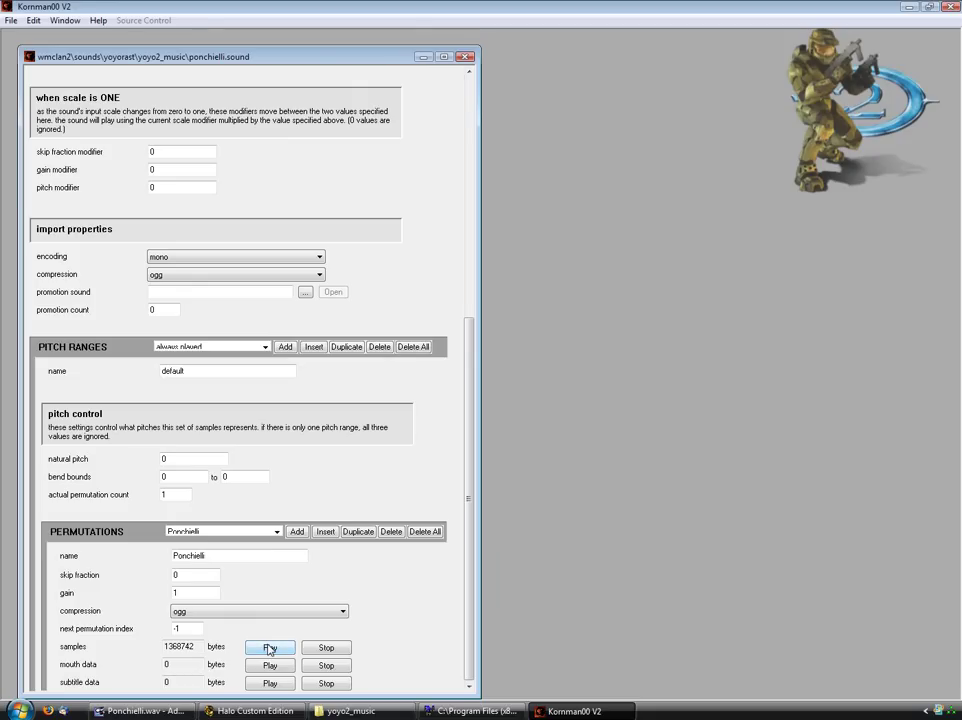
{"action": "left_click", "coordinate": [324, 649]}
Review the minimum distance, maximum distance and skip fraction settings of the ponchielli.sound tag.
{"action": "scroll", "coordinate": [455, 333], "scroll_direction": "up", "scroll_amount": 8}
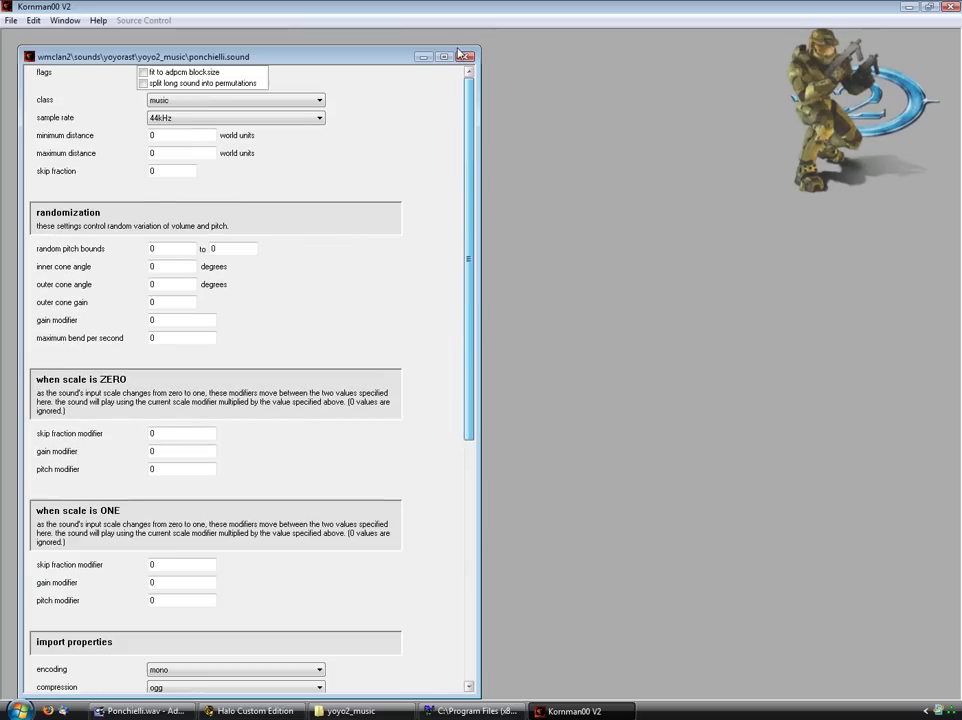
{"action": "left_click_drag", "start_coordinate": [279, 55], "coordinate": [273, 55]}
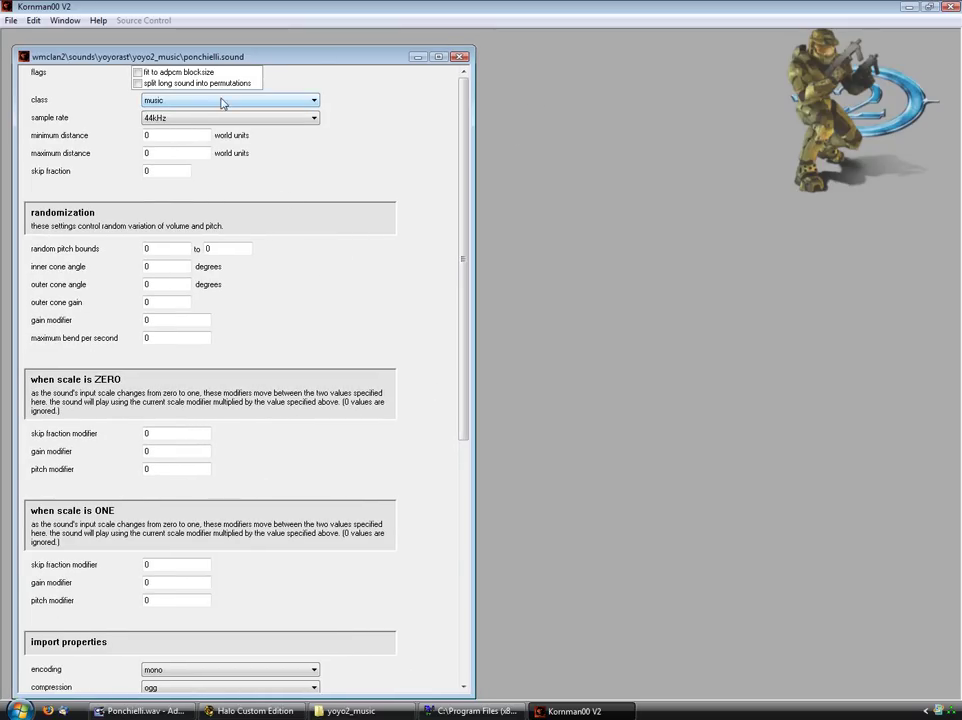
{"action": "left_click_drag", "start_coordinate": [160, 135], "coordinate": [61, 119]}
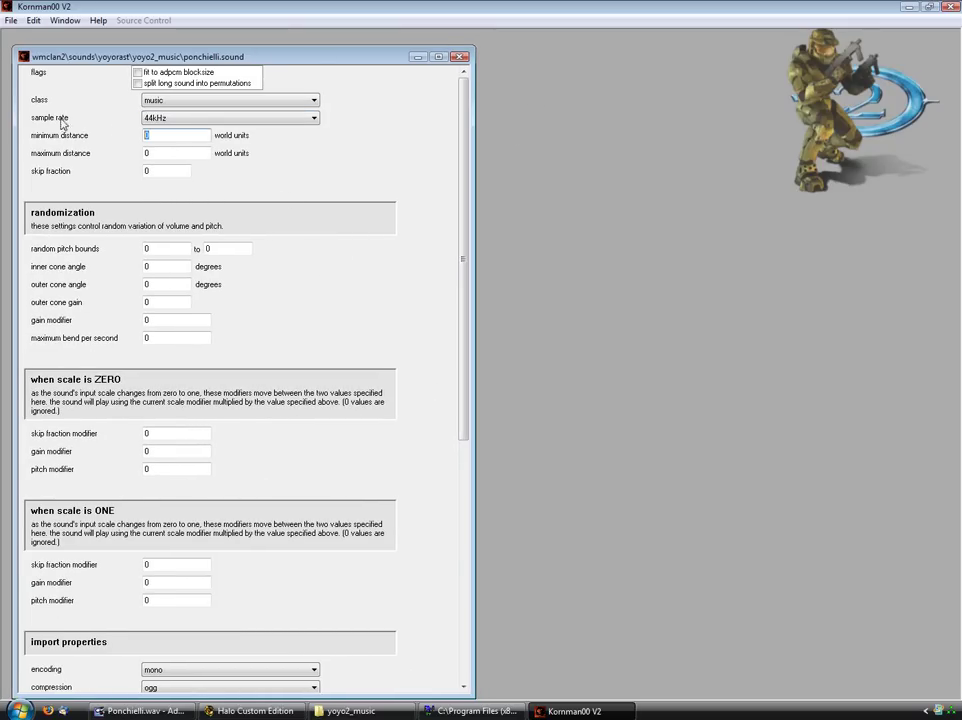
{"action": "left_click", "coordinate": [165, 153]}
{"action": "left_click_drag", "start_coordinate": [164, 170], "coordinate": [69, 124]}
Create a new tag of the sound_looping group.
{"action": "left_click", "coordinate": [11, 20]}
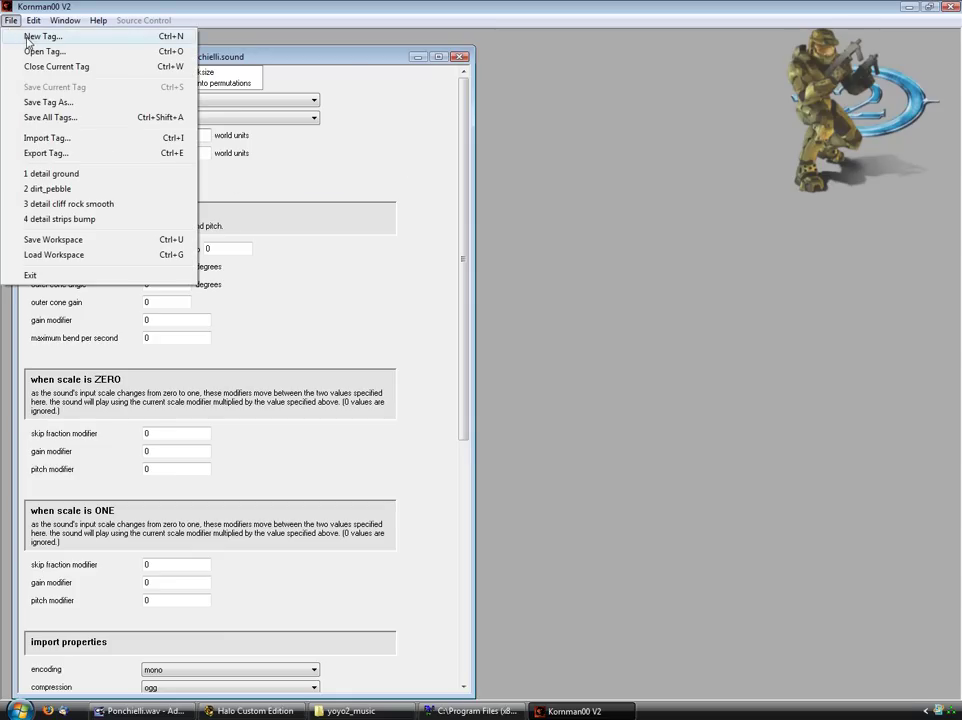
{"action": "left_click", "coordinate": [28, 37]}
{"action": "key", "text": "s"}
{"action": "key", "text": "s"}
{"action": "key", "text": "s"}
{"action": "left_click", "coordinate": [494, 343]}
{"action": "left_click", "coordinate": [459, 483]}
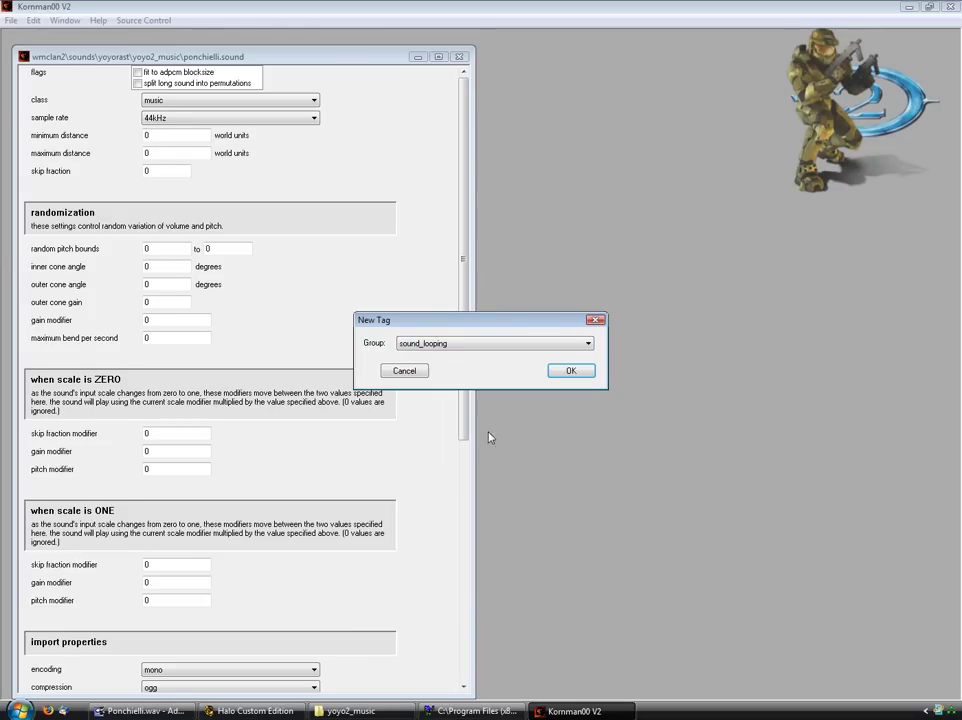
{"action": "left_click", "coordinate": [566, 372]}
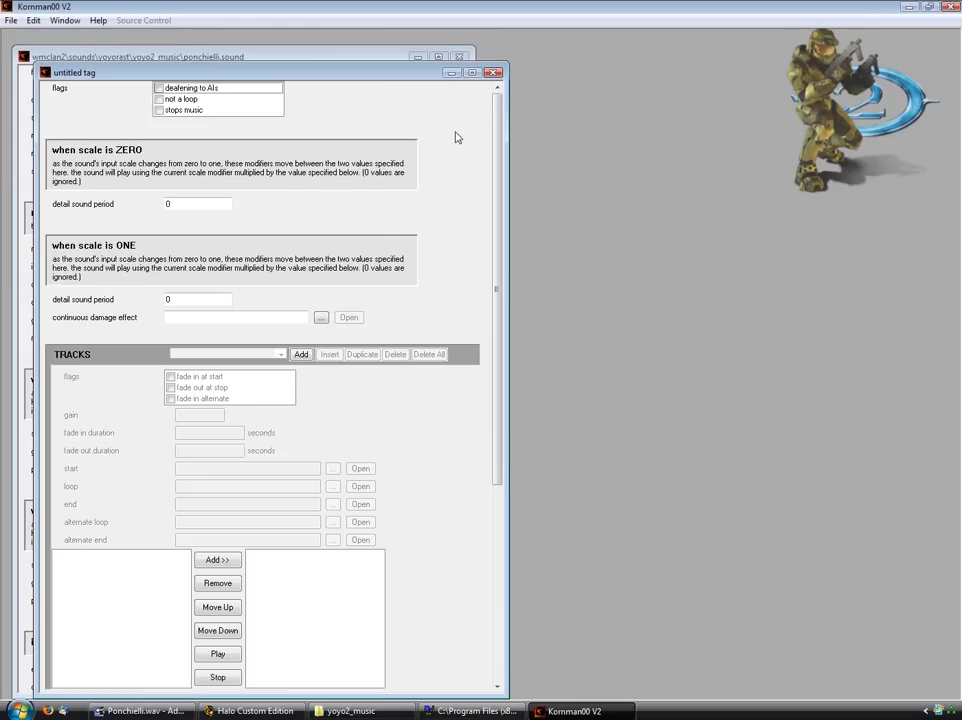
Add a track to the new sound_looping tag and set its gain to 1.
{"action": "scroll", "coordinate": [355, 313], "scroll_direction": "down", "scroll_amount": 3}
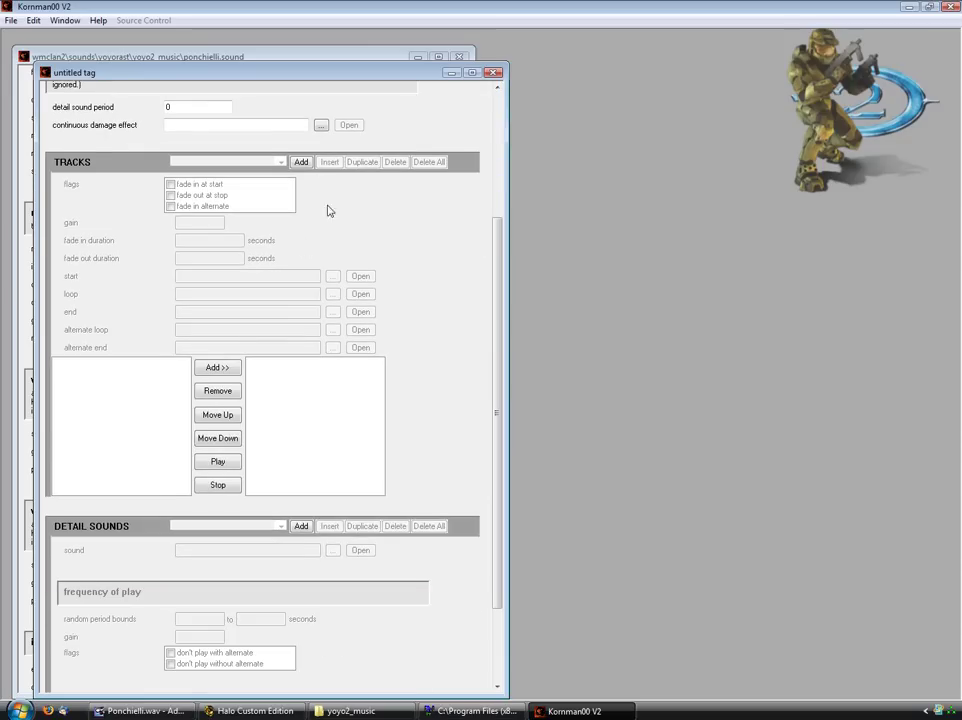
{"action": "left_click", "coordinate": [301, 162]}
{"action": "double_click", "coordinate": [180, 222]}
{"action": "type", "text": "1"}
Set the track's fade in and fade out durations to 3 seconds each.
{"action": "left_click", "coordinate": [223, 240]}
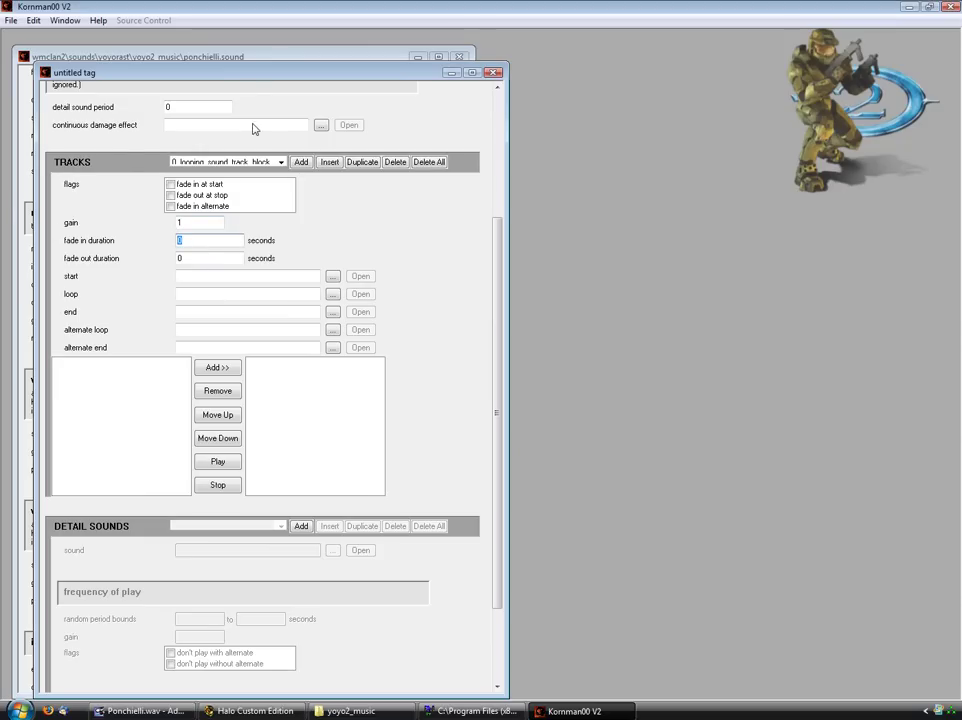
{"action": "left_click_drag", "start_coordinate": [192, 72], "coordinate": [471, 70]}
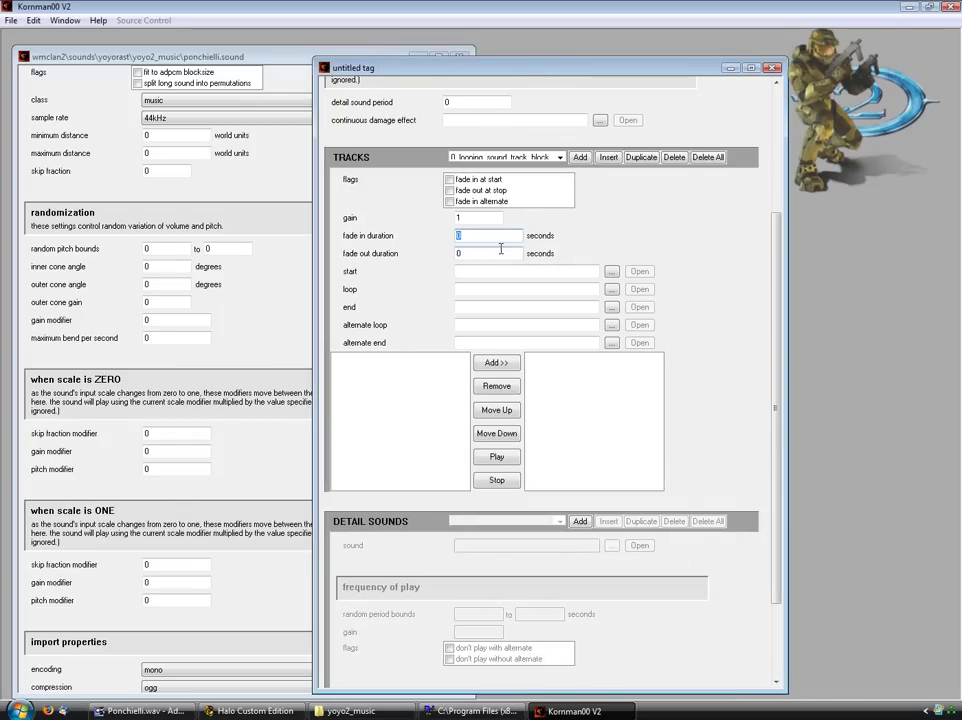
{"action": "type", "text": "3"}
{"action": "key", "text": "Tab"}
{"action": "type", "text": "3"}
Set the track's loop reference to wmclan2\sounds\yoyorast\yoyo2_music\ponchielli.
{"action": "left_click", "coordinate": [494, 288]}
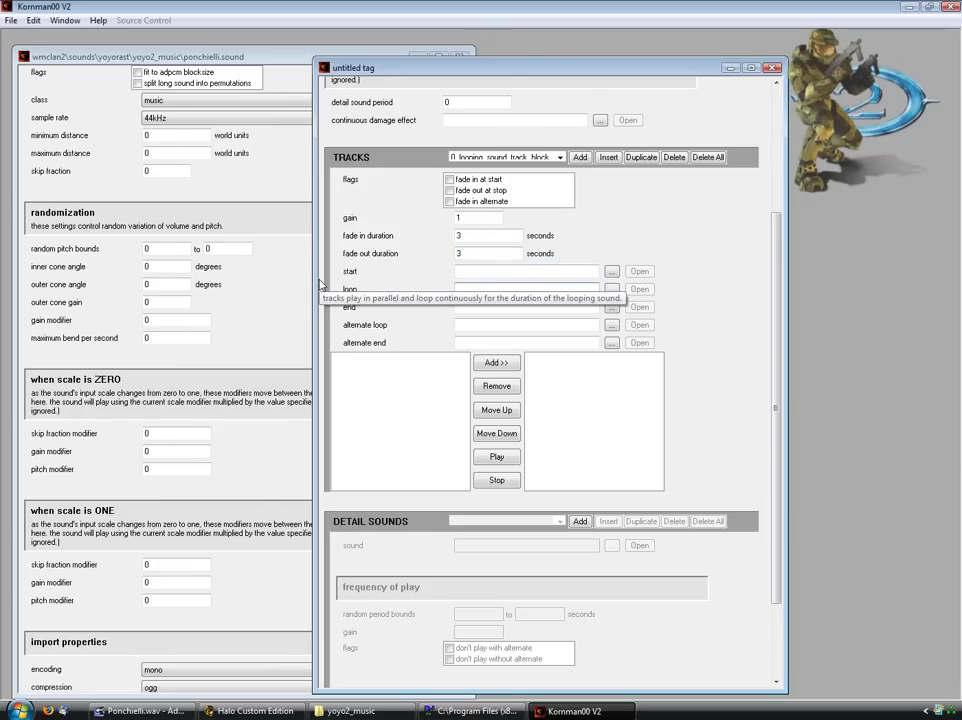
{"action": "type", "text": "wmclan2\\sounds\\yoyorast\\yoyo2"}
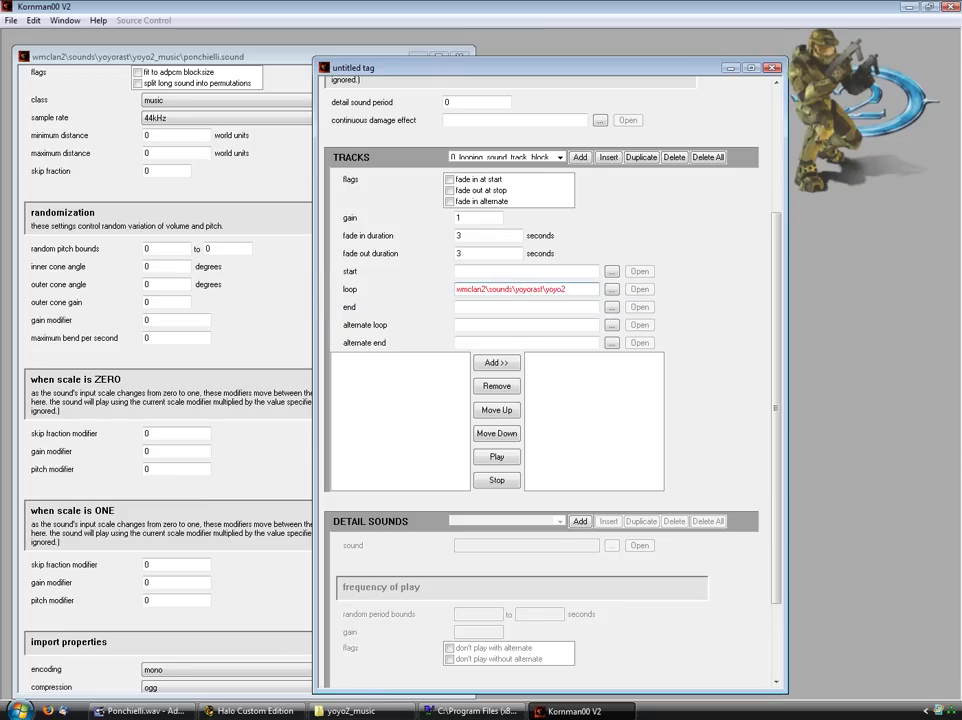
{"action": "type", "text": "_"}
{"action": "key", "text": "Menu"}
{"action": "left_click", "coordinate": [574, 217]}
{"action": "type", "text": "music\\ponc"}
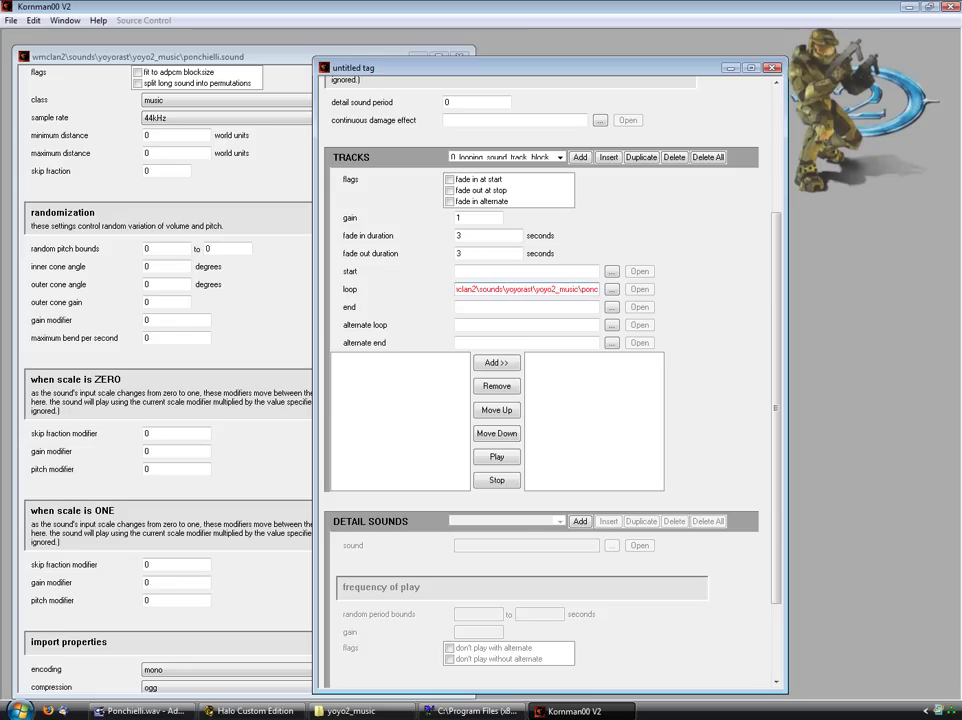
{"action": "type", "text": "hielli."}
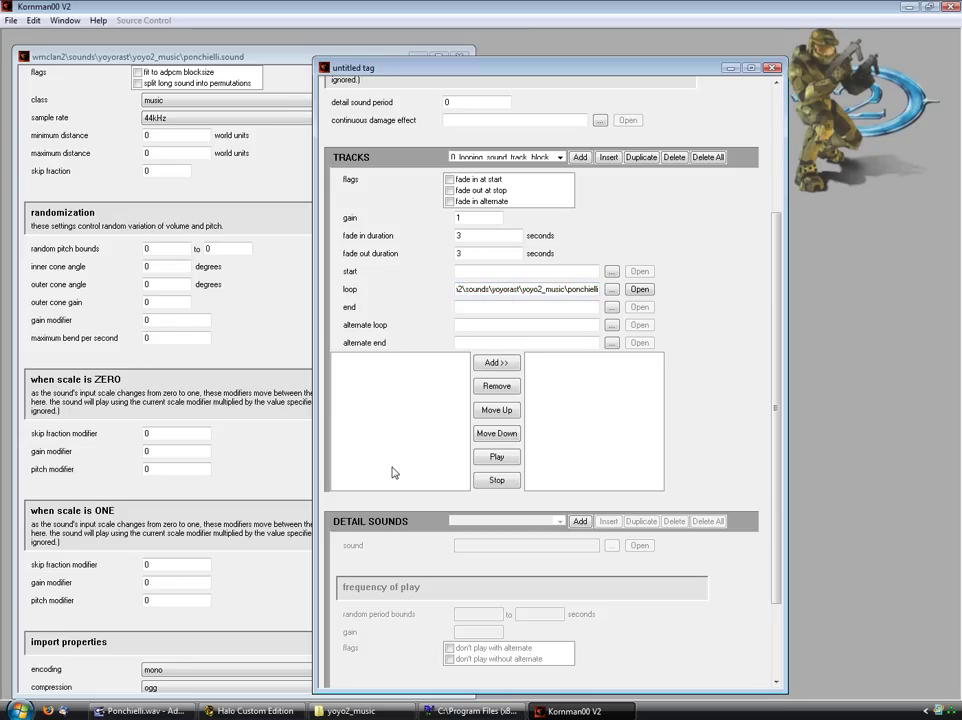
{"action": "left_click", "coordinate": [500, 161]}
Start saving the looping tag under a new name and browse to wmclan2\sounds\yoyorast\yoyo2_music.
{"action": "left_click", "coordinate": [10, 20]}
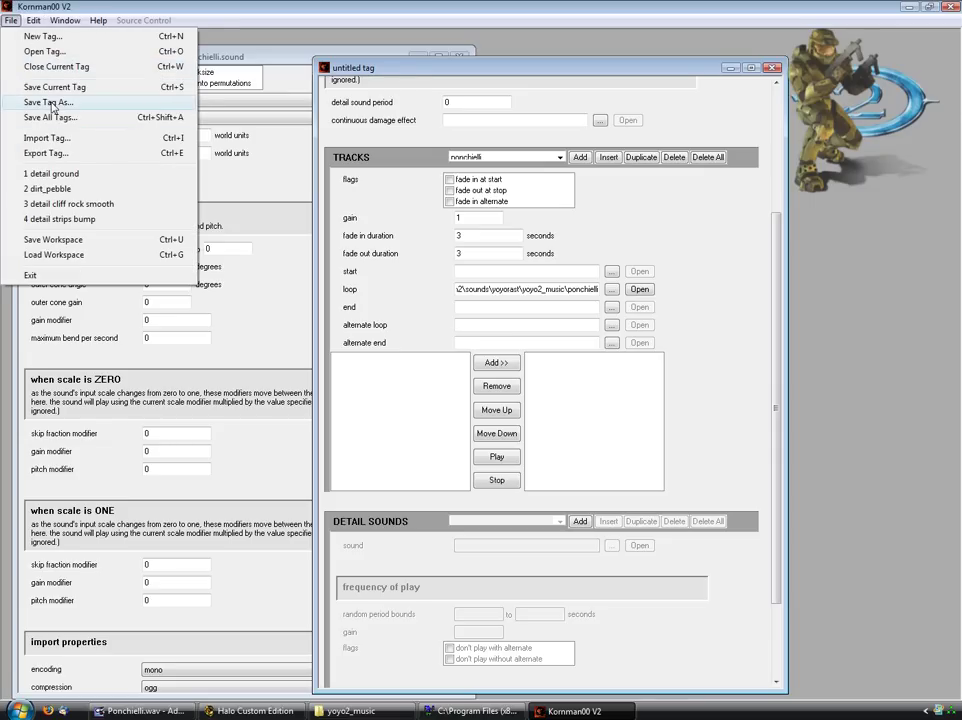
{"action": "left_click", "coordinate": [52, 105]}
{"action": "scroll", "coordinate": [446, 404], "scroll_direction": "down", "scroll_amount": 2}
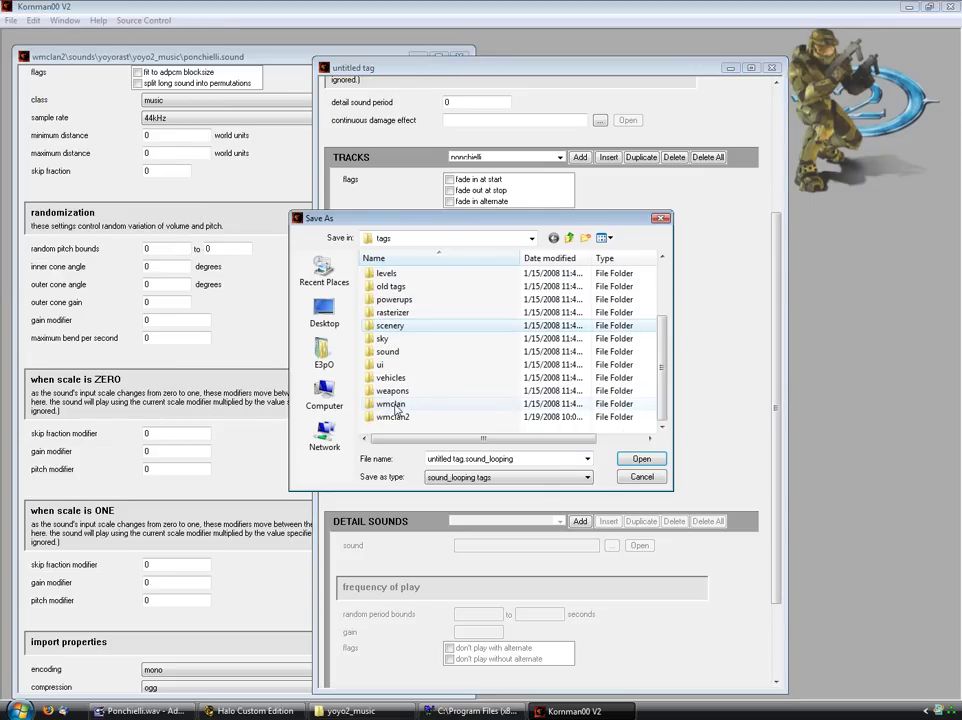
{"action": "double_click", "coordinate": [396, 416]}
{"action": "double_click", "coordinate": [389, 275]}
{"action": "double_click", "coordinate": [391, 276]}
{"action": "double_click", "coordinate": [399, 277]}
Create a folder named Sound_loopings inside yoyo2_music and open it.
{"action": "left_click", "coordinate": [585, 238]}
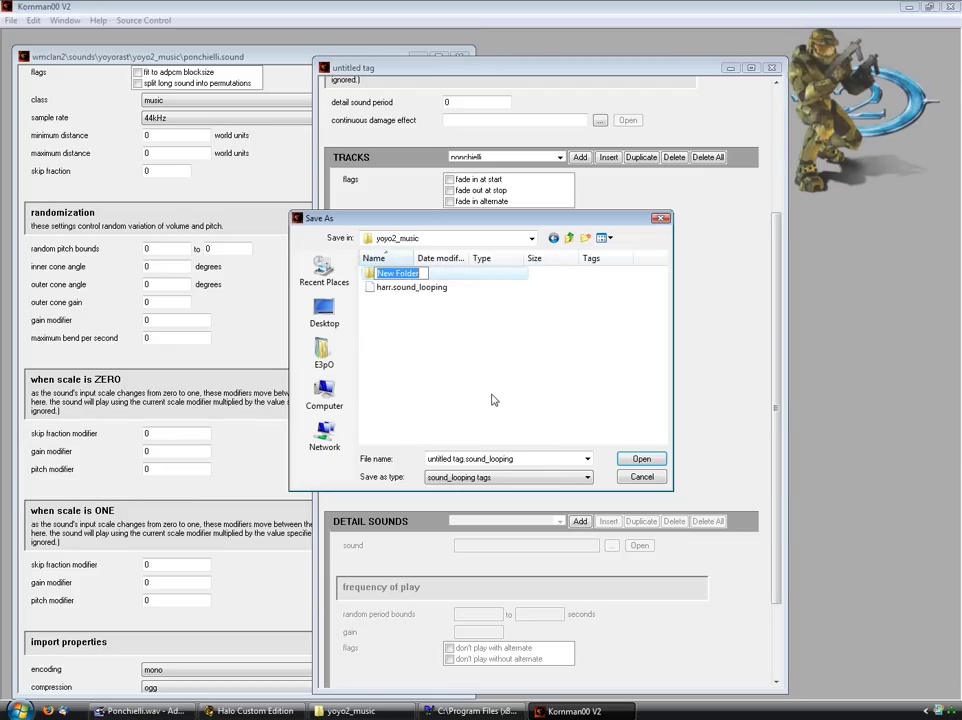
{"action": "type", "text": "Soudns loopin"}
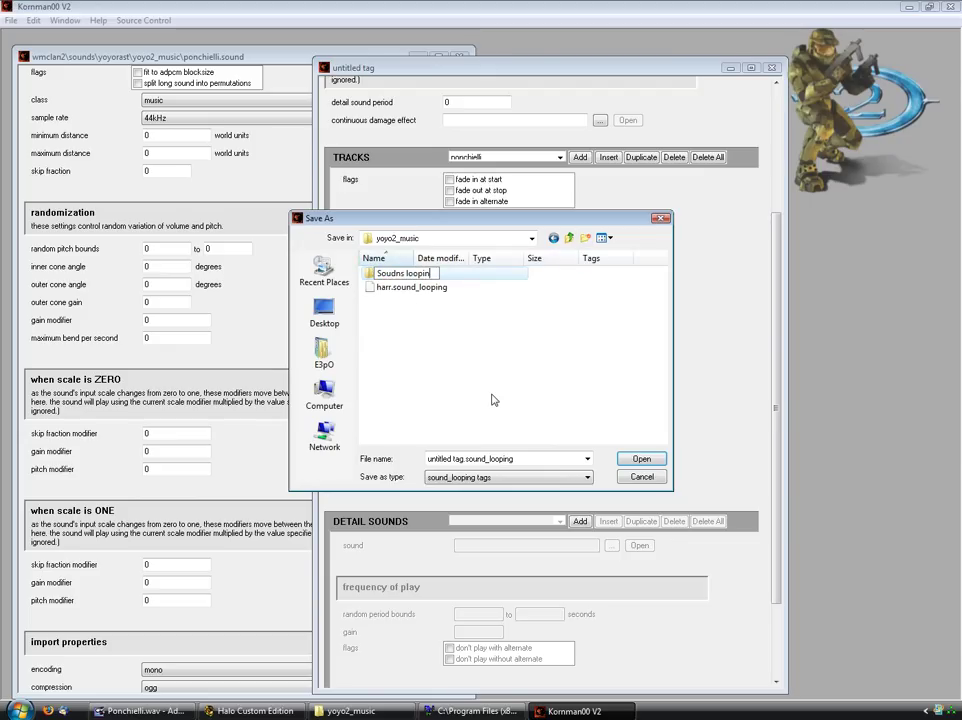
{"action": "key", "text": "BackSpace"}
{"action": "key", "text": "BackSpace"}
{"action": "key", "text": "BackSpace"}
{"action": "key", "text": "BackSpace"}
{"action": "key", "text": "BackSpace"}
{"action": "key", "text": "BackSpace"}
{"action": "key", "text": "BackSpace"}
{"action": "key", "text": "BackSpace"}
{"action": "key", "text": "BackSpace"}
{"action": "key", "text": "BackSpace"}
{"action": "type", "text": "nd"}
{"action": "key", "text": "BackSpace"}
{"action": "type", "text": "_loopings"}
{"action": "key", "text": "Return"}
{"action": "key", "text": "Return"}
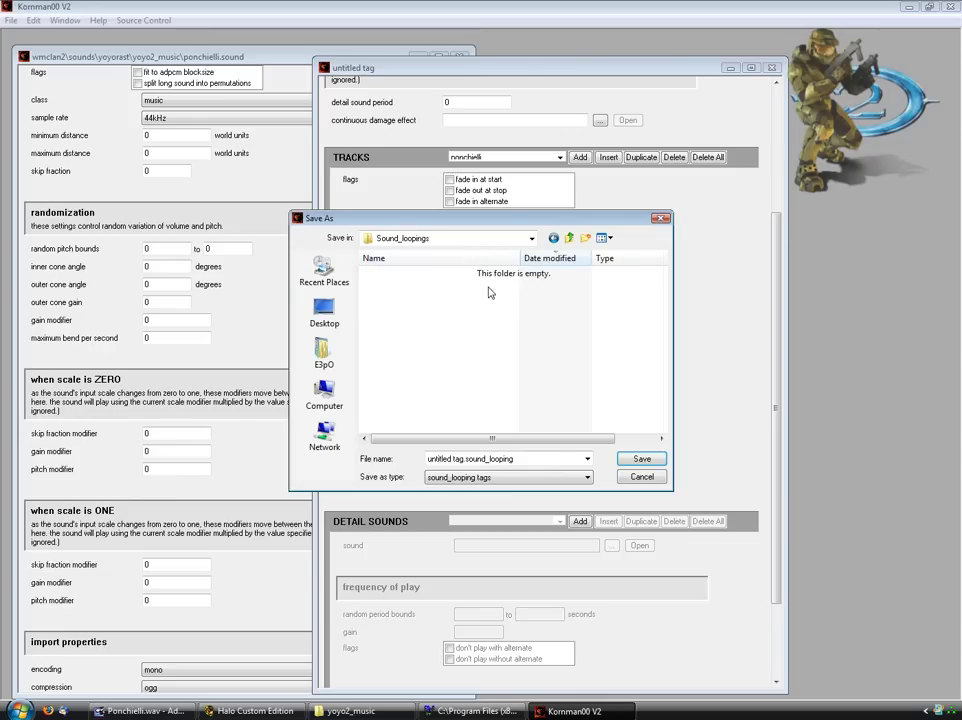
Move harr.sound_looping from yoyo2_music into the Sound_loopings folder and open that folder.
{"action": "left_click", "coordinate": [556, 237]}
{"action": "left_click_drag", "start_coordinate": [406, 287], "coordinate": [404, 275]}
{"action": "double_click", "coordinate": [386, 276]}
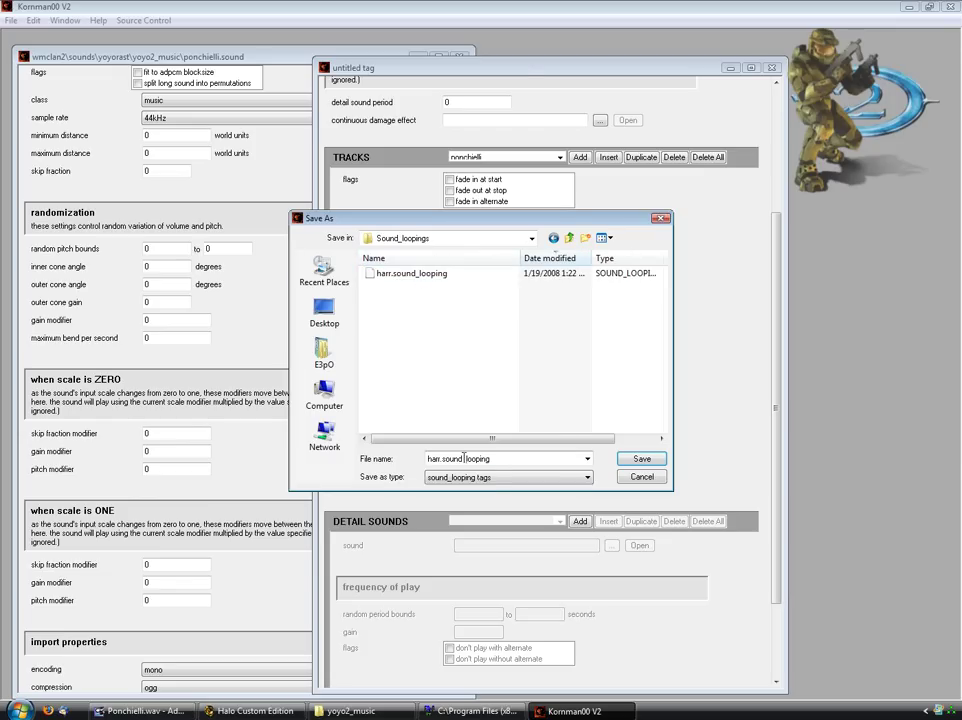
Save the looping tag as Ponchielli.sound_looping in the Sound_loopings folder.
{"action": "left_click", "coordinate": [433, 458]}
{"action": "left_click", "coordinate": [439, 458]}
{"action": "type", "text": "Ponchie"}
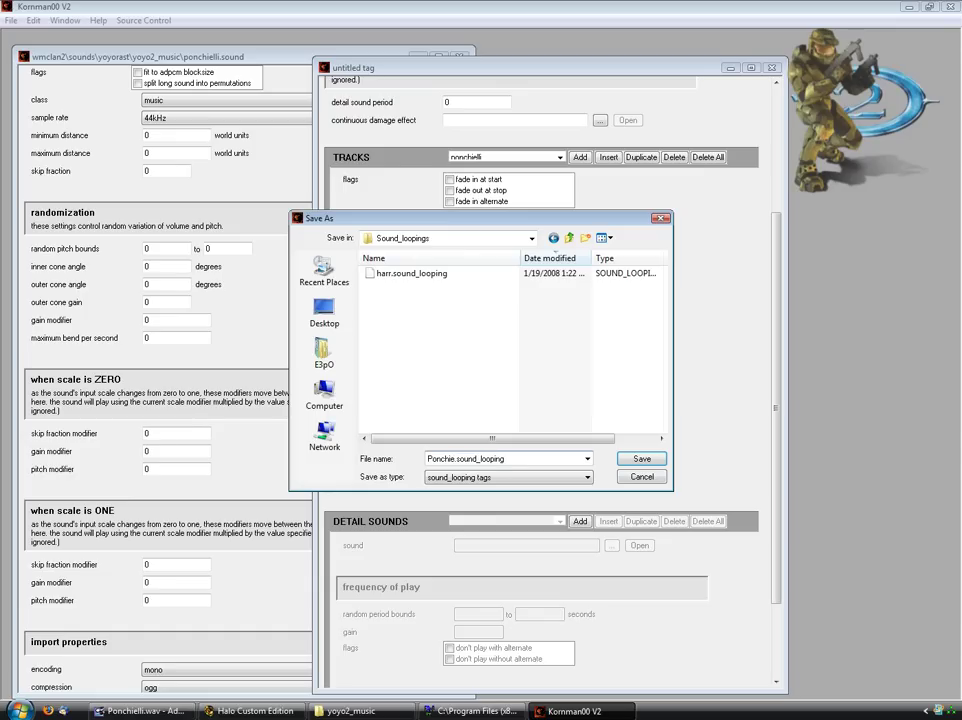
{"action": "type", "text": "lli"}
{"action": "left_click", "coordinate": [642, 459]}
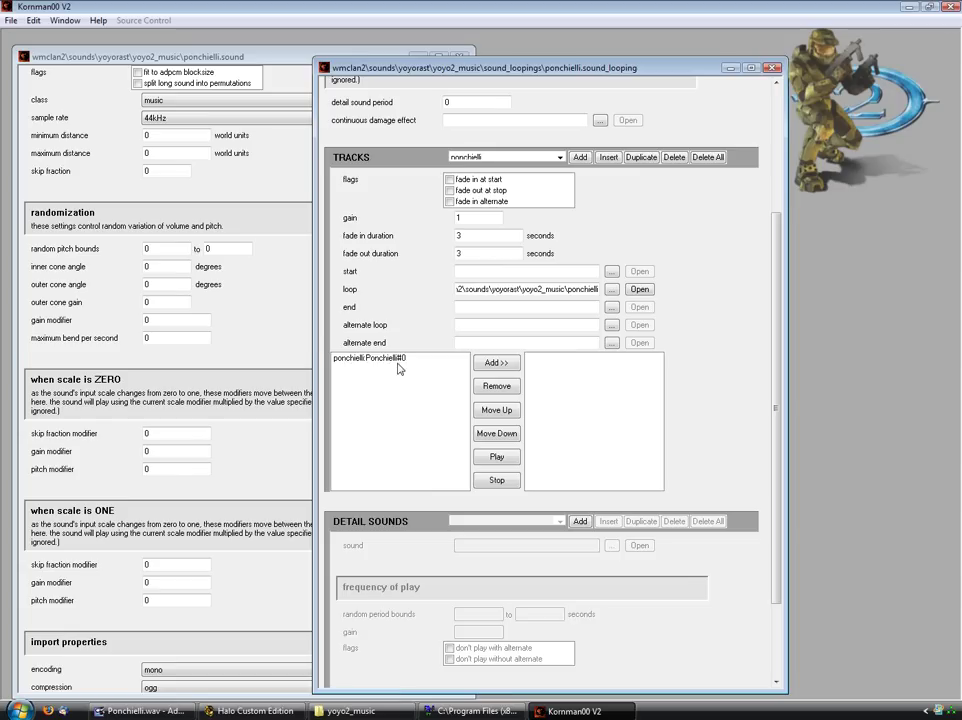
Add the ponchielli:Ponchielli#0 permutation to the track's playback list, preview it and stop the playback.
{"action": "left_click", "coordinate": [497, 363]}
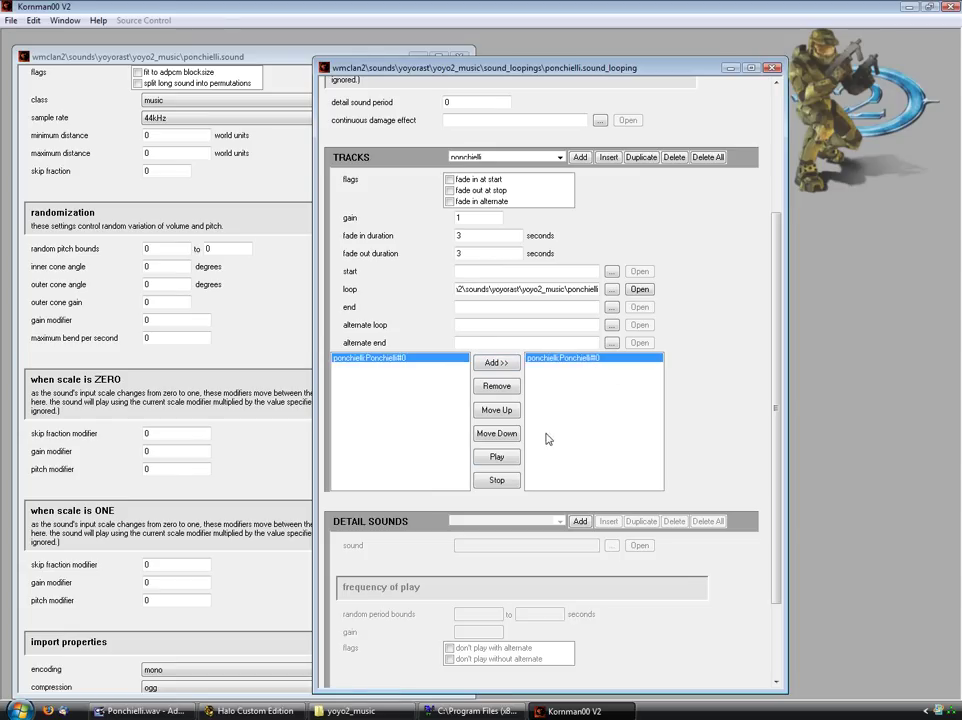
{"action": "left_click", "coordinate": [496, 456]}
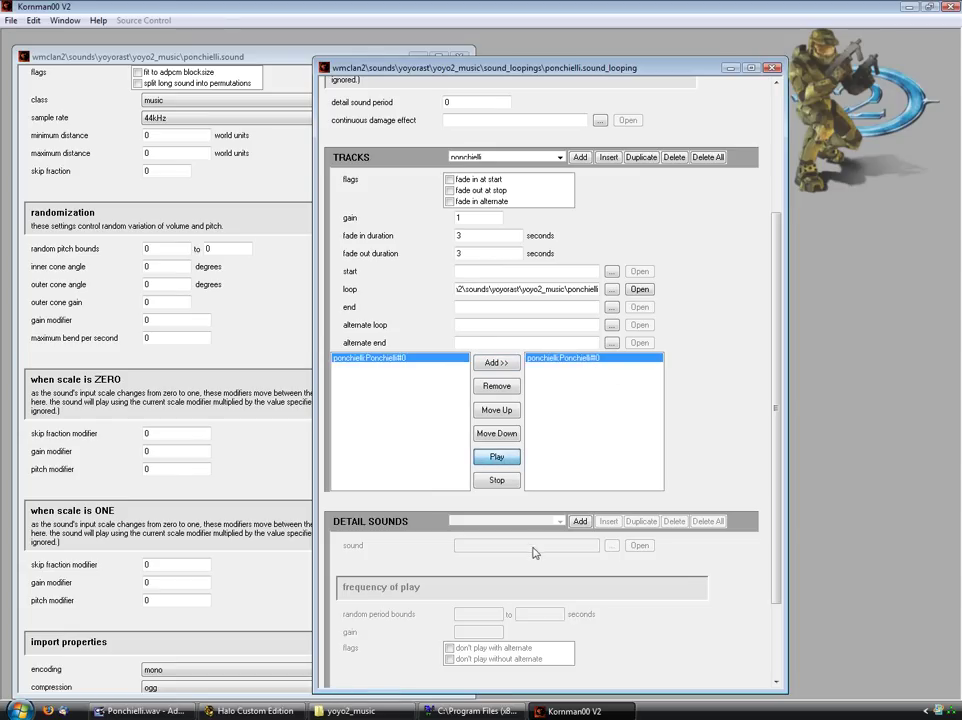
{"action": "left_click", "coordinate": [497, 480]}
{"action": "double_click", "coordinate": [460, 235]}
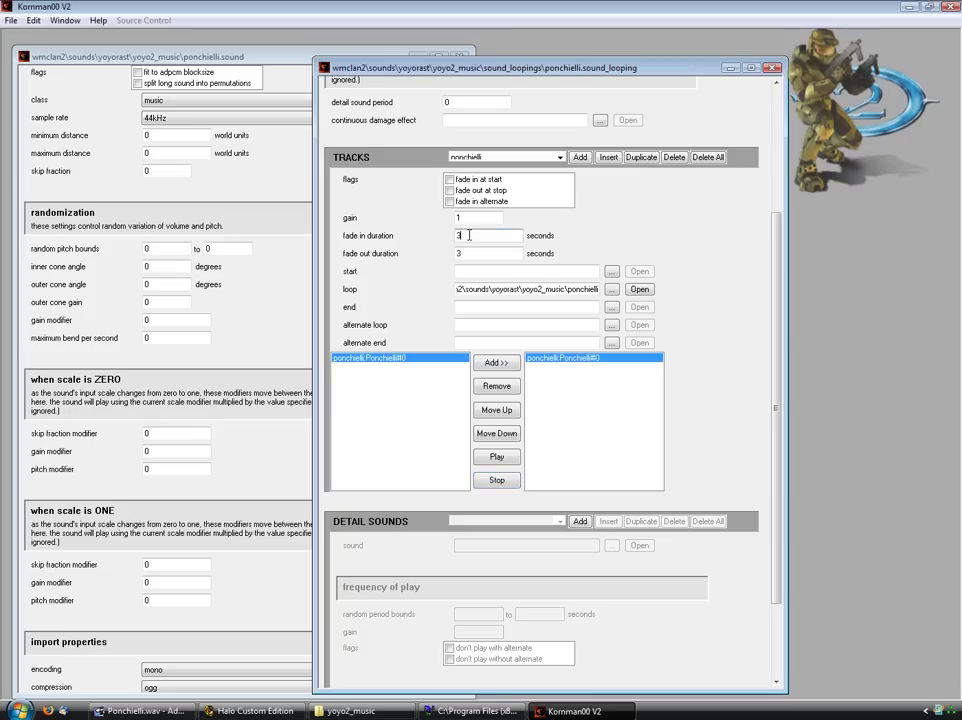
{"action": "double_click", "coordinate": [462, 217]}
{"action": "scroll", "coordinate": [781, 150], "scroll_direction": "up", "scroll_amount": 3}
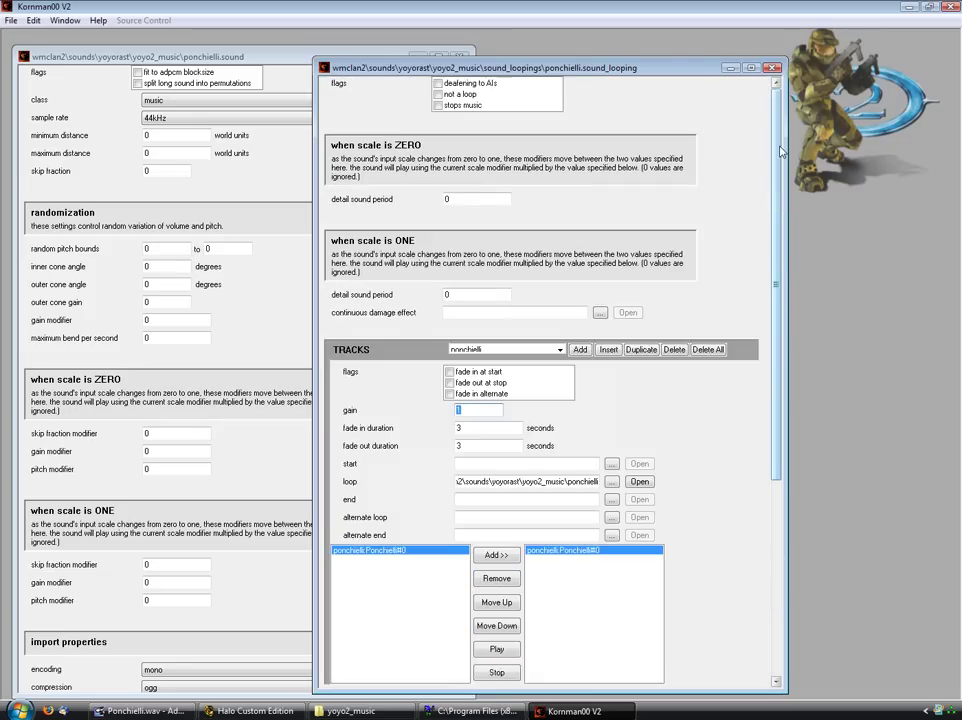
Close the ponchielli sound_looping and sound tags and exit the tag editor.
{"action": "left_click", "coordinate": [771, 67]}
{"action": "left_click", "coordinate": [460, 58]}
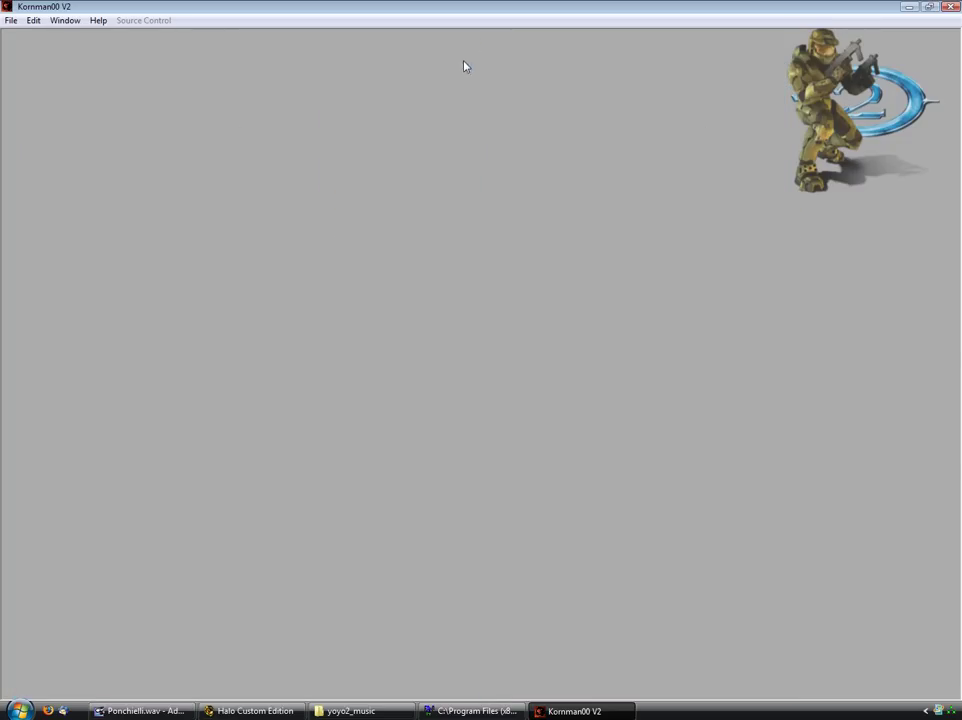
{"action": "left_click", "coordinate": [955, 6]}
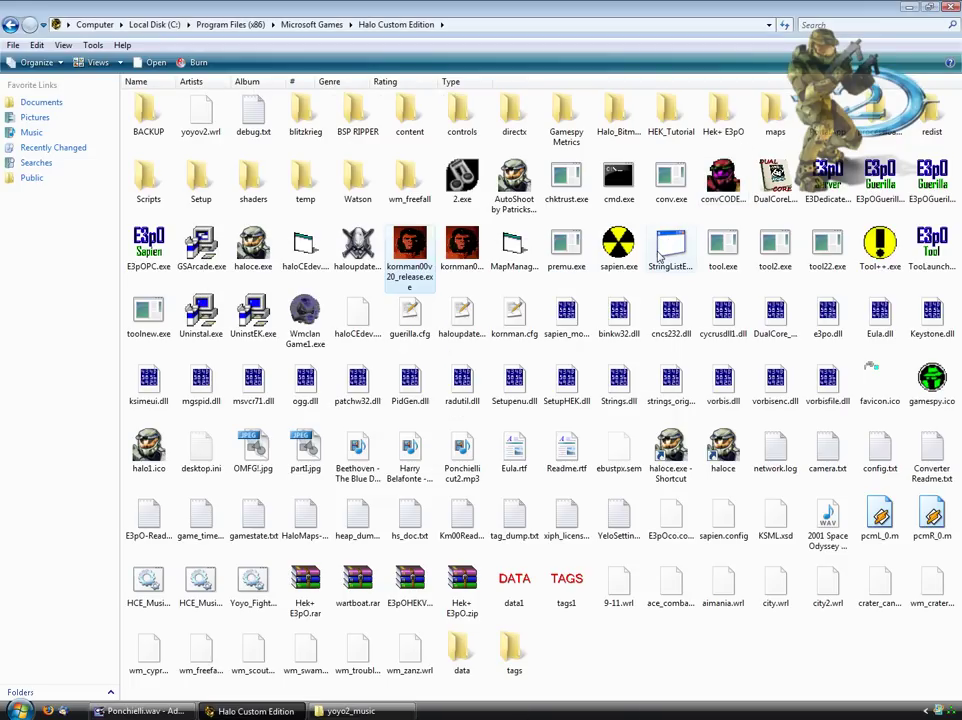
Close the yoyo2_music folder window and the audio editor holding Ponchielli.wav.
{"action": "left_click", "coordinate": [345, 710]}
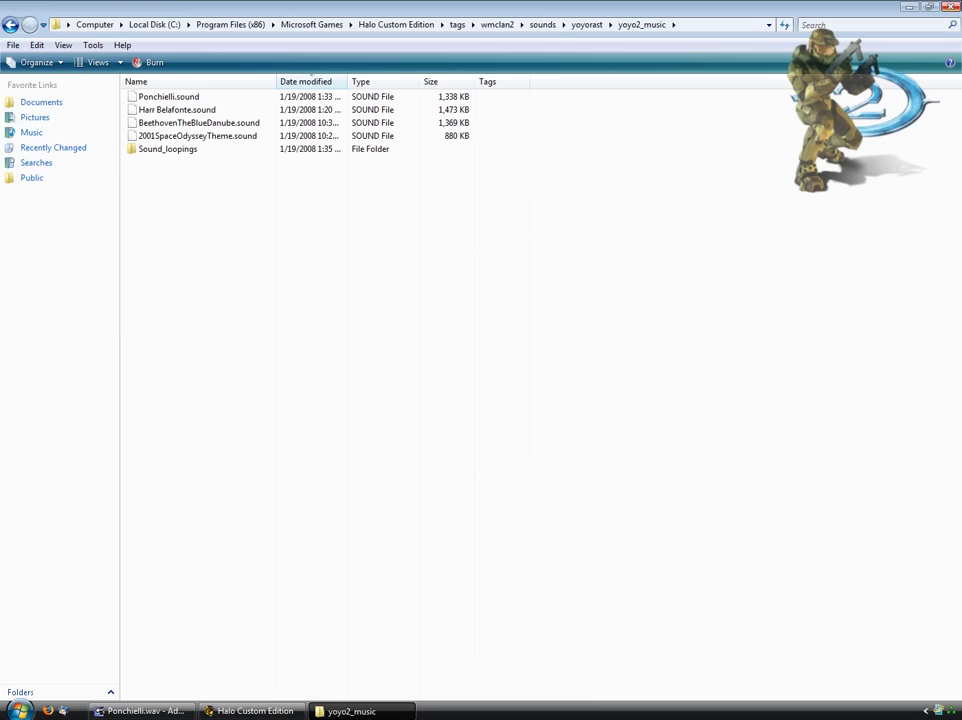
{"action": "left_click", "coordinate": [953, 7]}
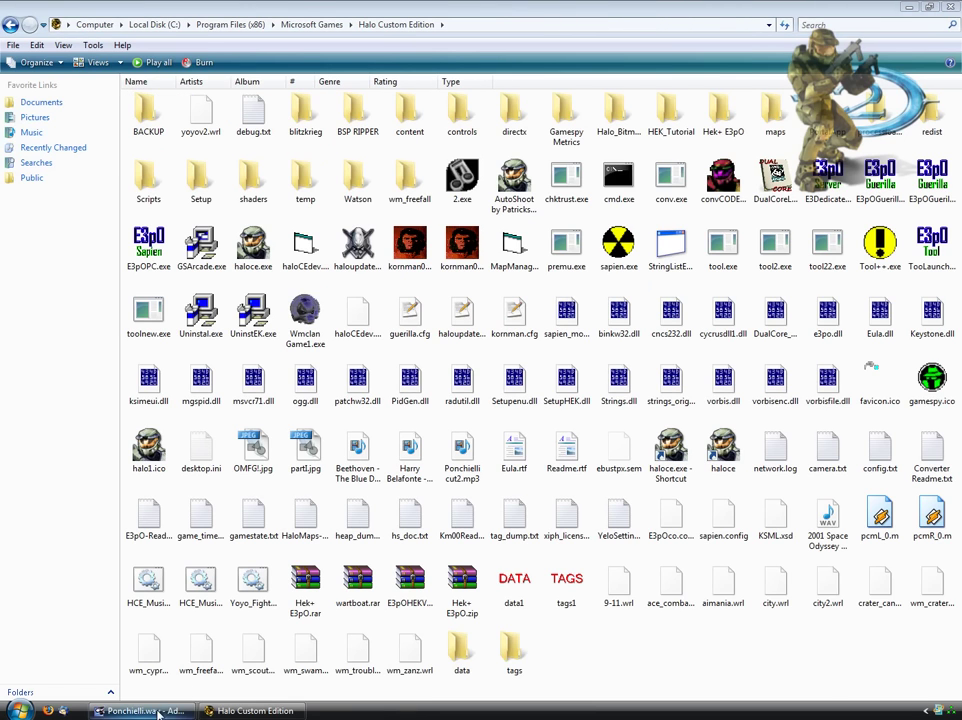
{"action": "left_click", "coordinate": [140, 710]}
{"action": "left_click", "coordinate": [953, 6]}
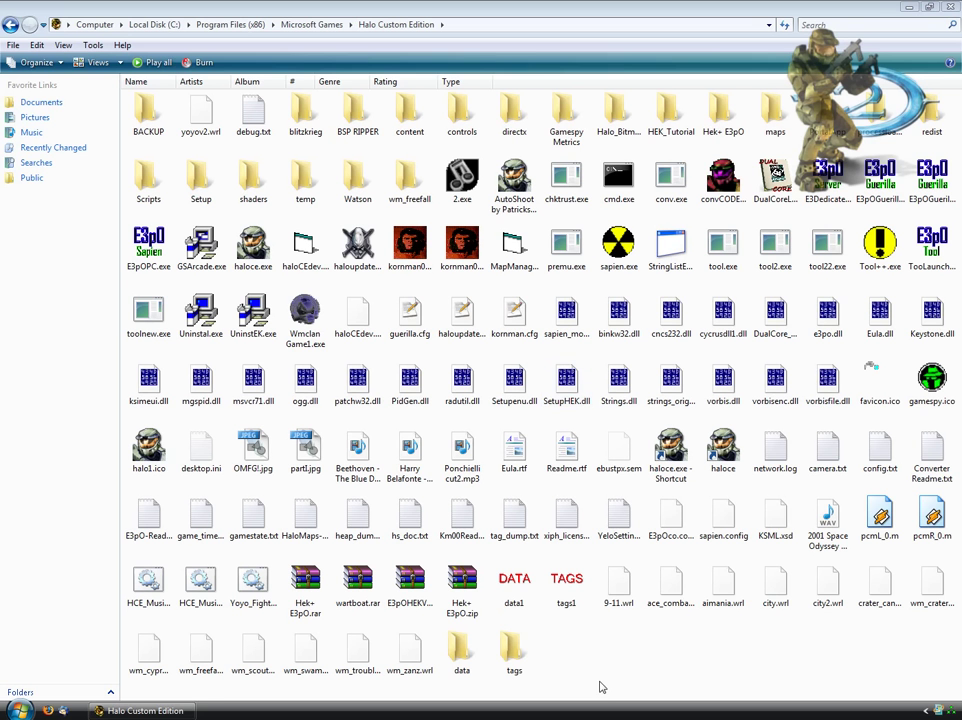